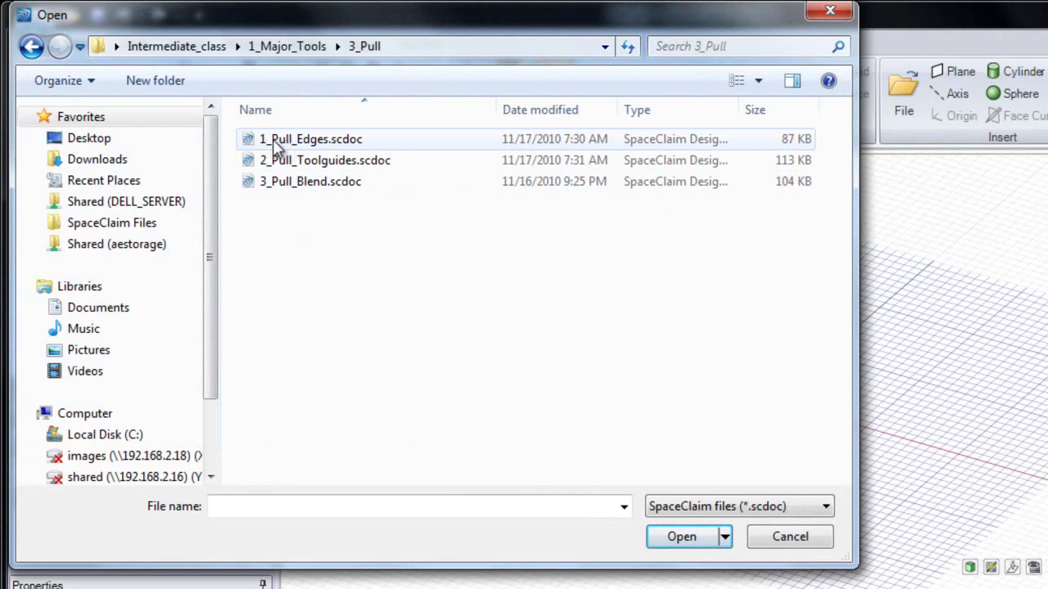
# Open 1_Pull_Edges.scdoc and preview the Pull tool on the base plate's long upper edge, finishing with the selection cleared
pyautogui.doubleClick(276, 139)
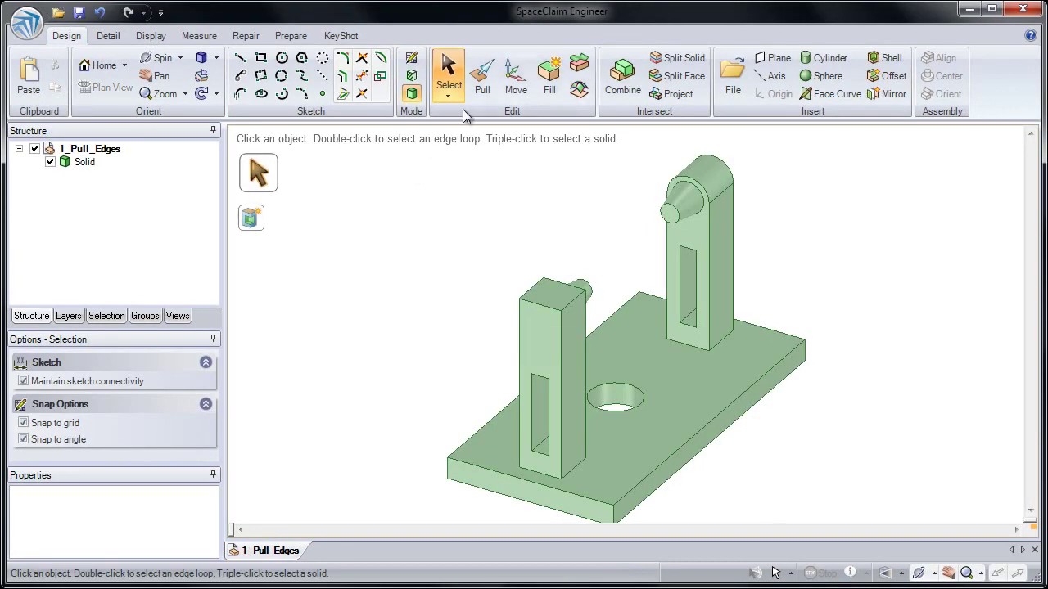
pyautogui.click(481, 75)
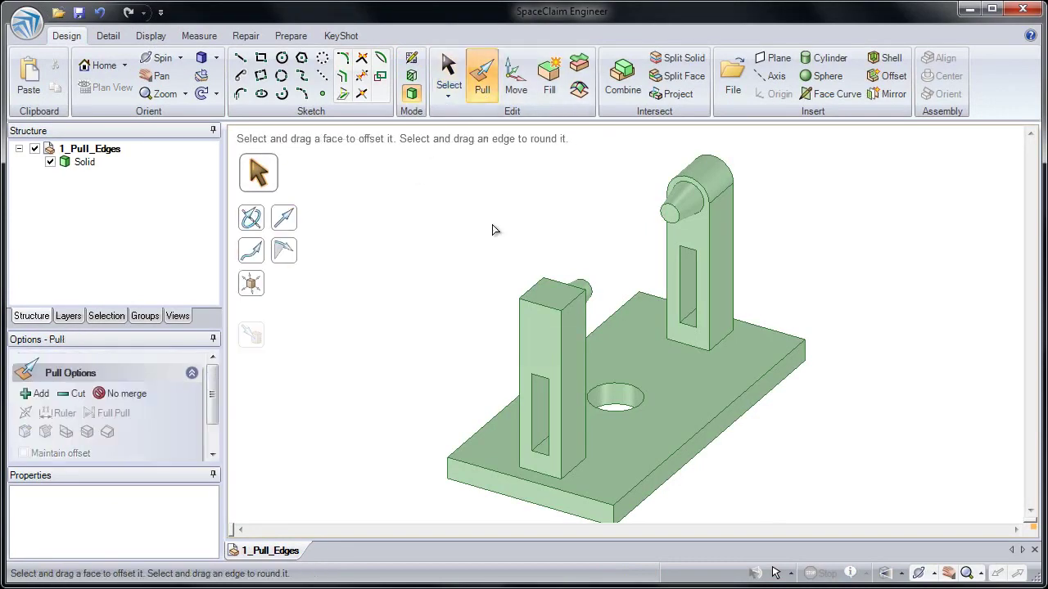
pyautogui.click(634, 441)
pyautogui.scroll(5, 636, 470)
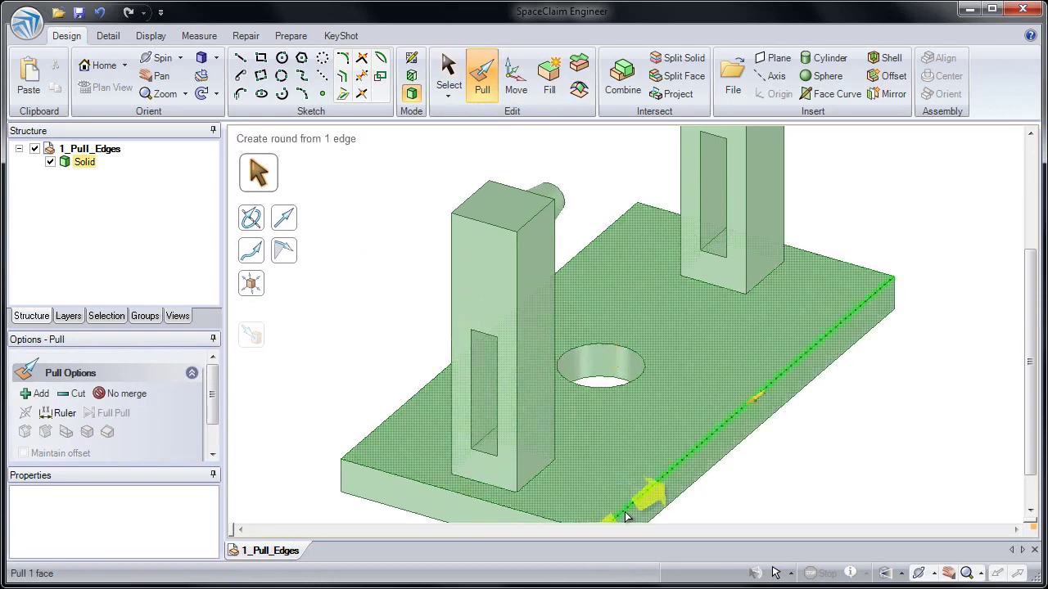
pyautogui.moveTo(607, 414); pyautogui.dragTo(612, 421, button='middle')
pyautogui.click(602, 427)
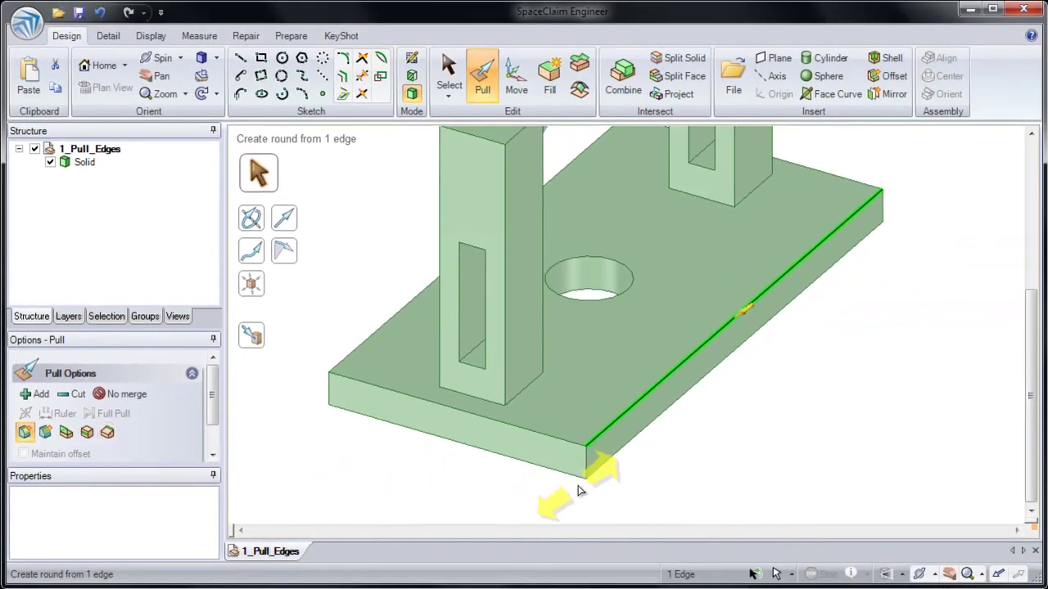
pyautogui.click(637, 486)
pyautogui.scroll(2, 617, 459)
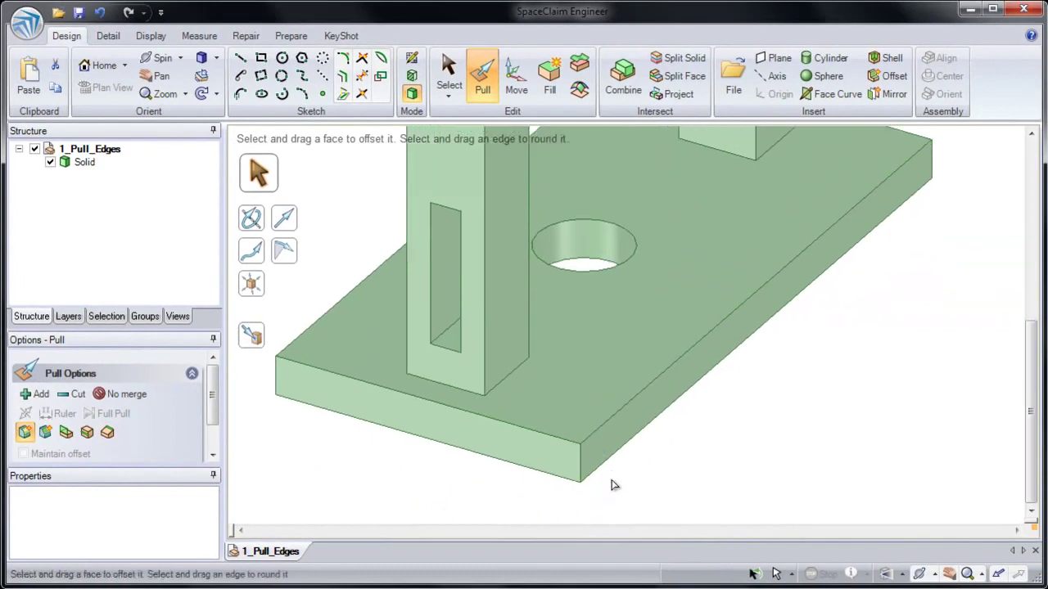
# Chamfer the loop of four upper edges of the base plate using the Pull tool's Chamfer option
pyautogui.click(611, 418)
pyautogui.moveTo(619, 420); pyautogui.dragTo(620, 401, button='middle')
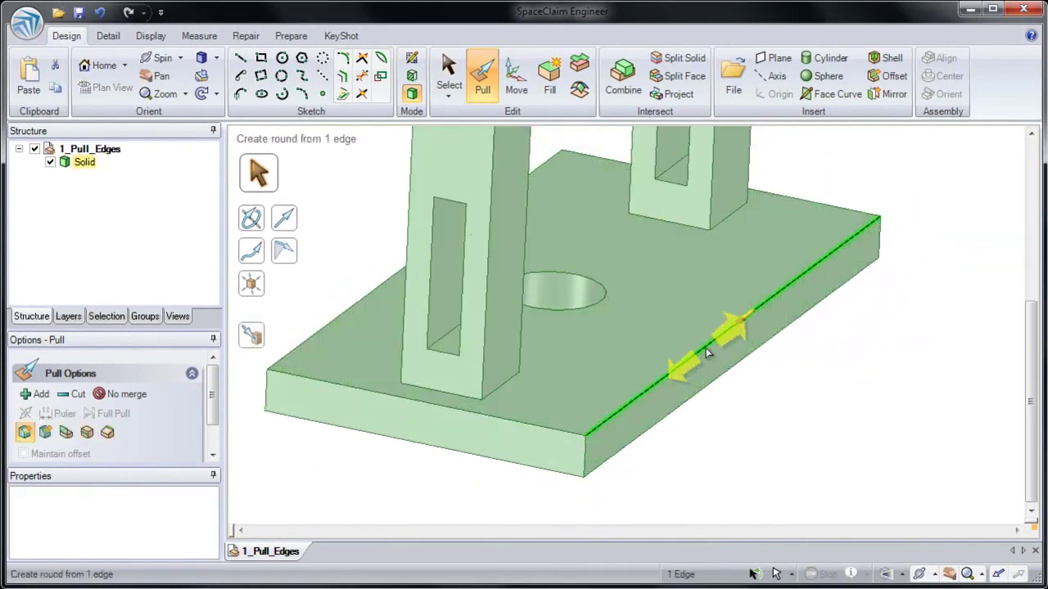
pyautogui.moveTo(692, 364); pyautogui.dragTo(698, 329)
pyautogui.click(689, 358)
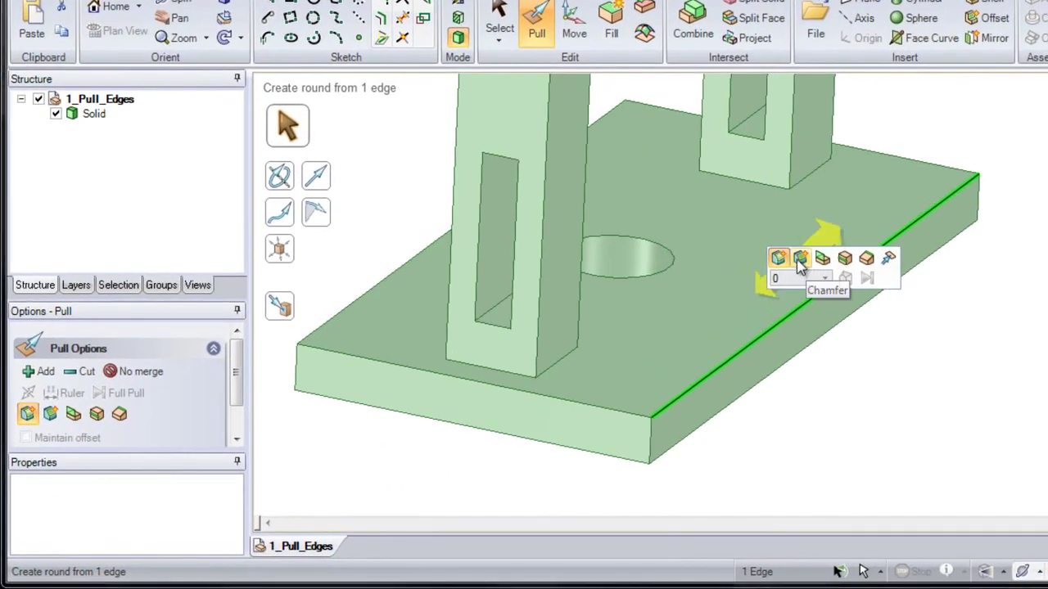
pyautogui.click(801, 260)
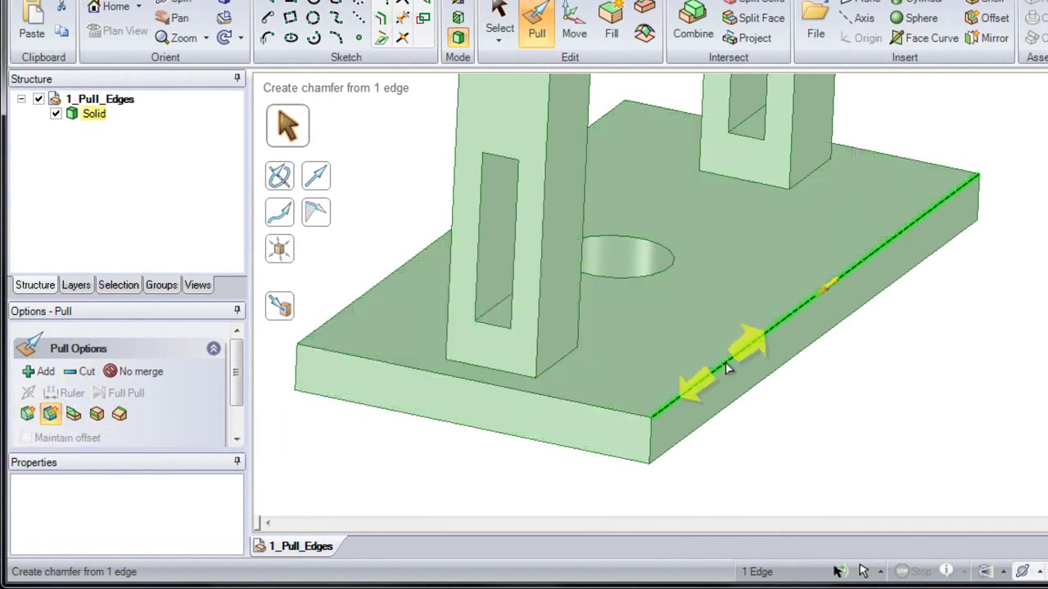
pyautogui.click(725, 361)
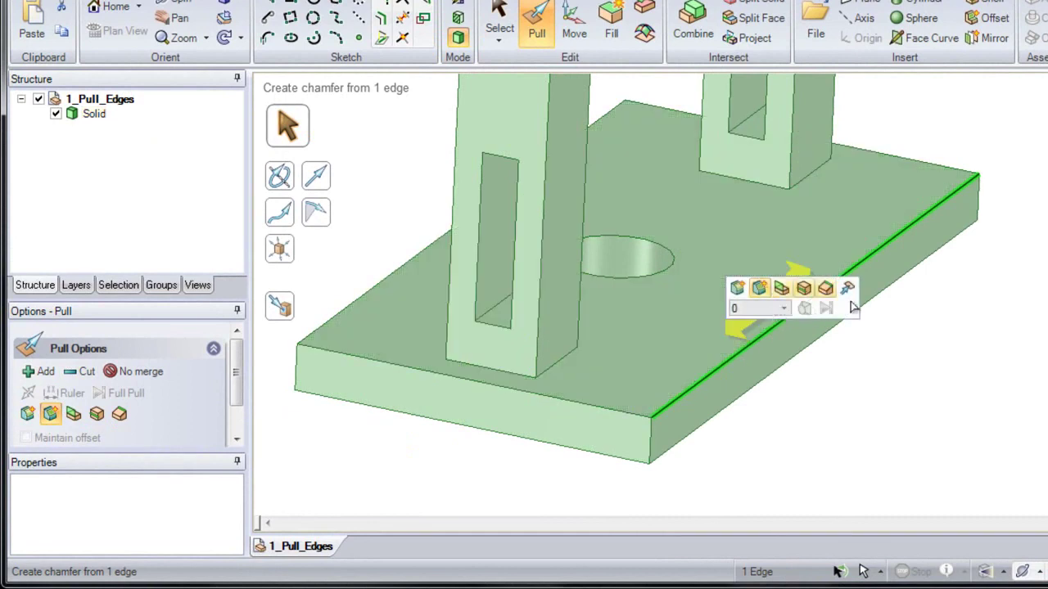
pyautogui.moveTo(948, 299); pyautogui.dragTo(939, 250)
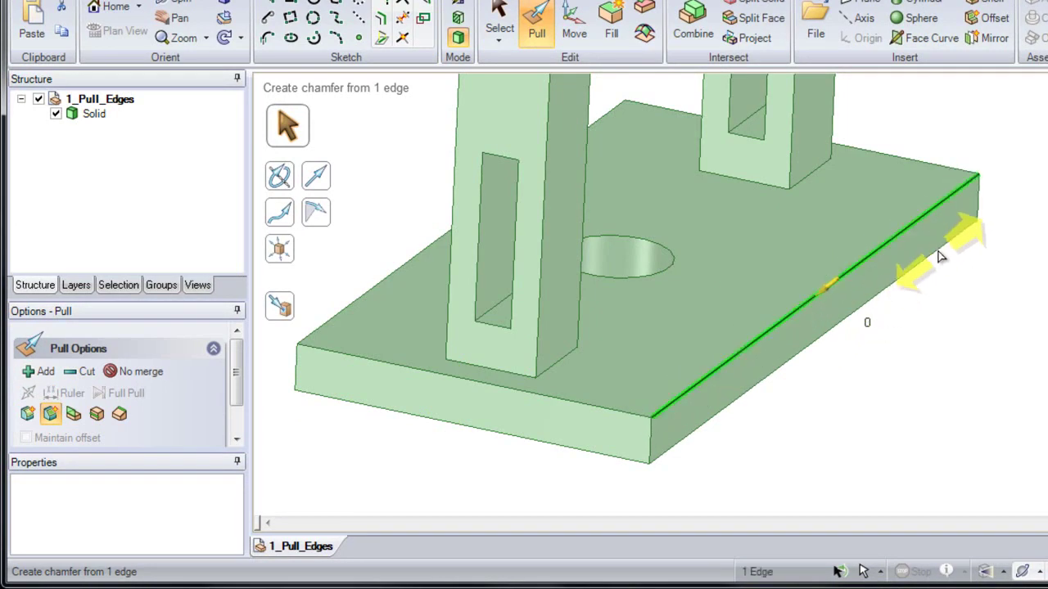
pyautogui.doubleClick(802, 309)
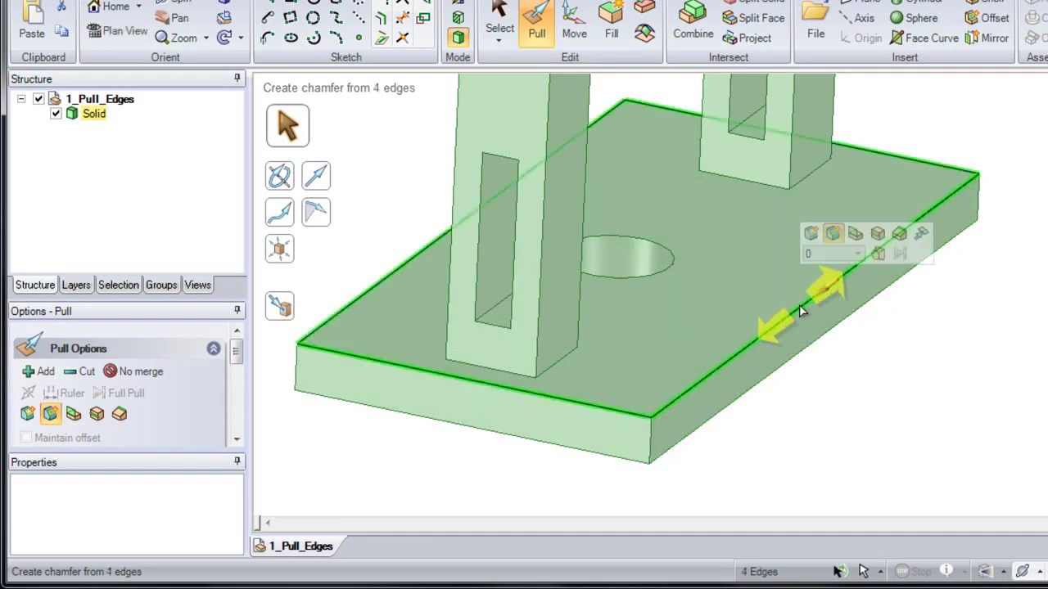
pyautogui.moveTo(802, 309); pyautogui.dragTo(886, 374)
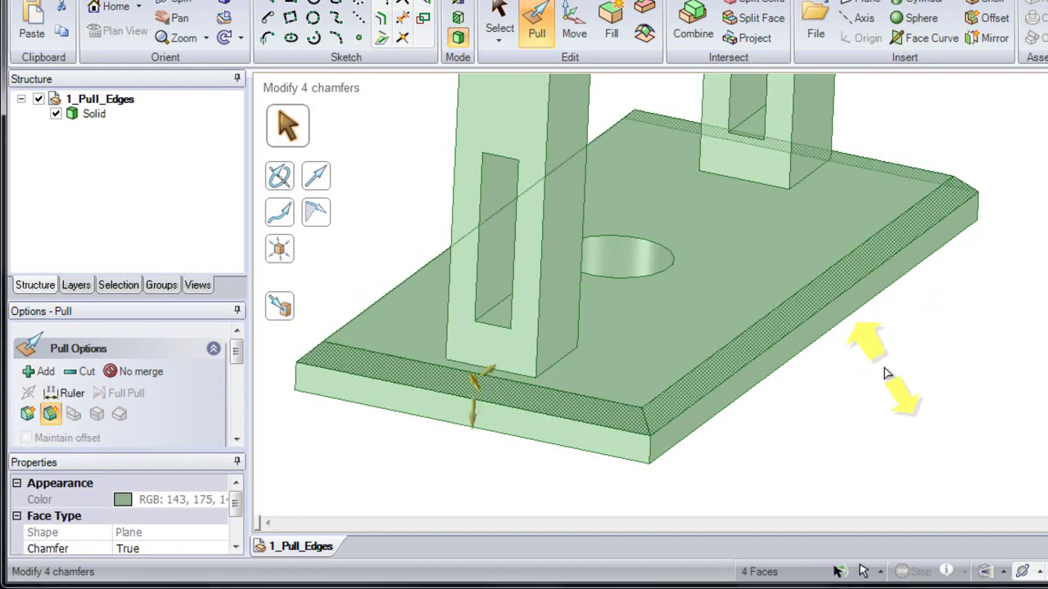
pyautogui.click(884, 367)
# Select the loop of four bottom edges of the base plate and set Pull to extrude edges
pyautogui.scroll(-2, 848, 366)
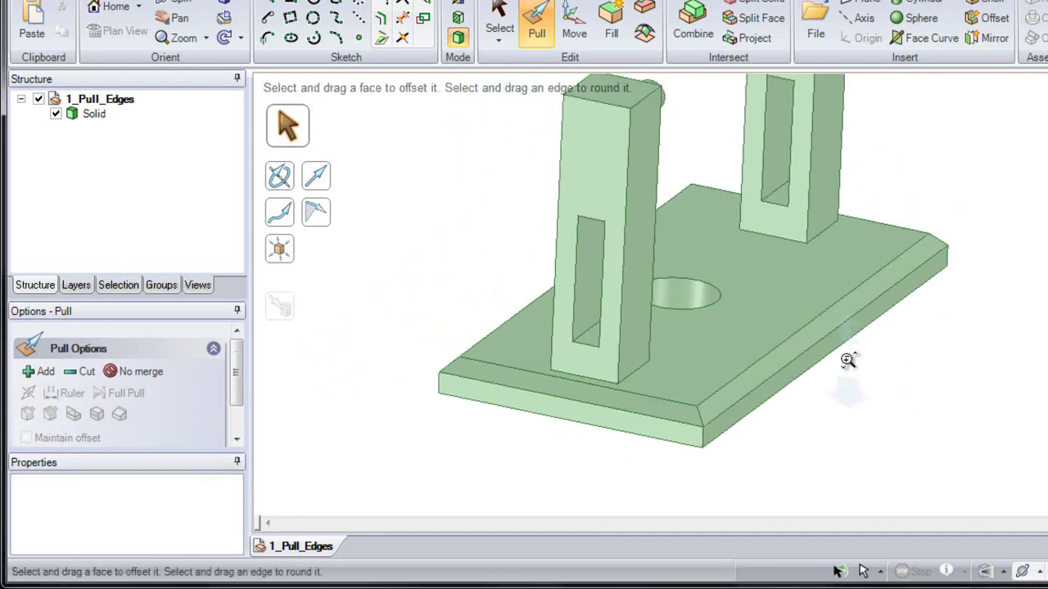
pyautogui.scroll(-1, 818, 362)
pyautogui.click(783, 393)
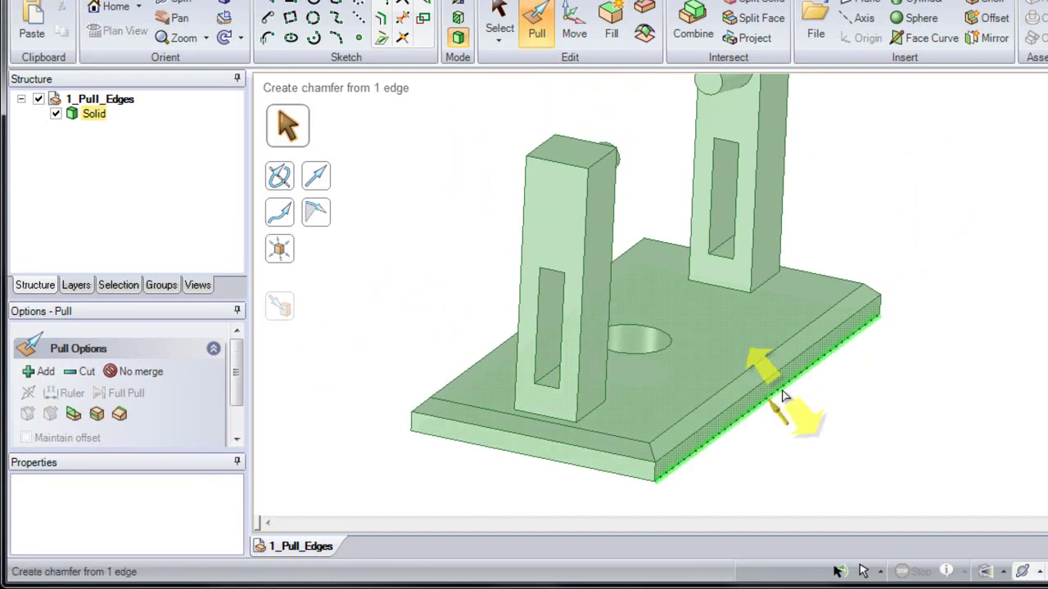
pyautogui.doubleClick(783, 393)
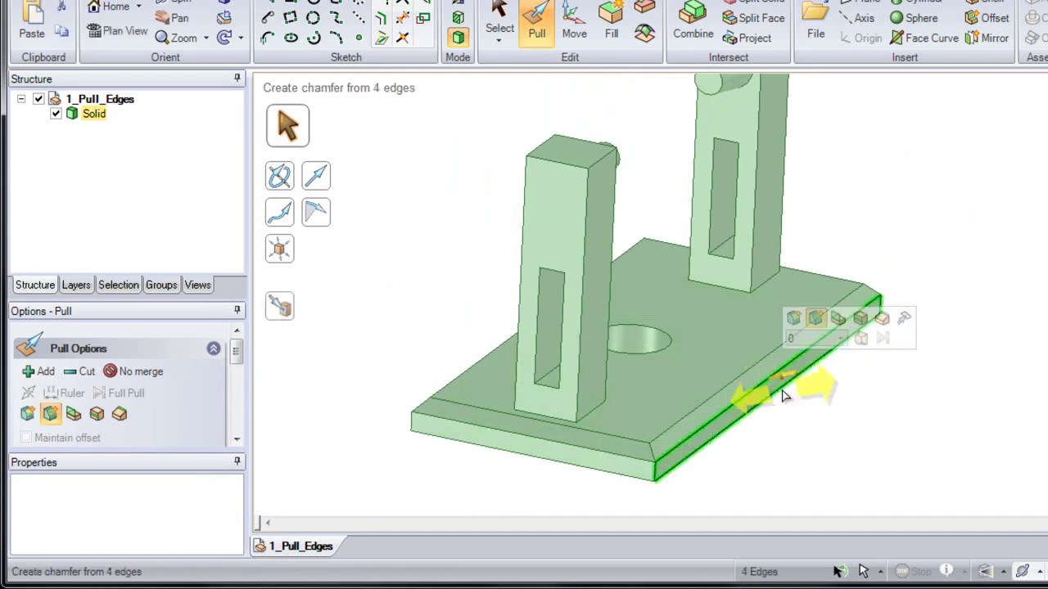
pyautogui.doubleClick(783, 391)
pyautogui.doubleClick(783, 390)
pyautogui.doubleClick(783, 394)
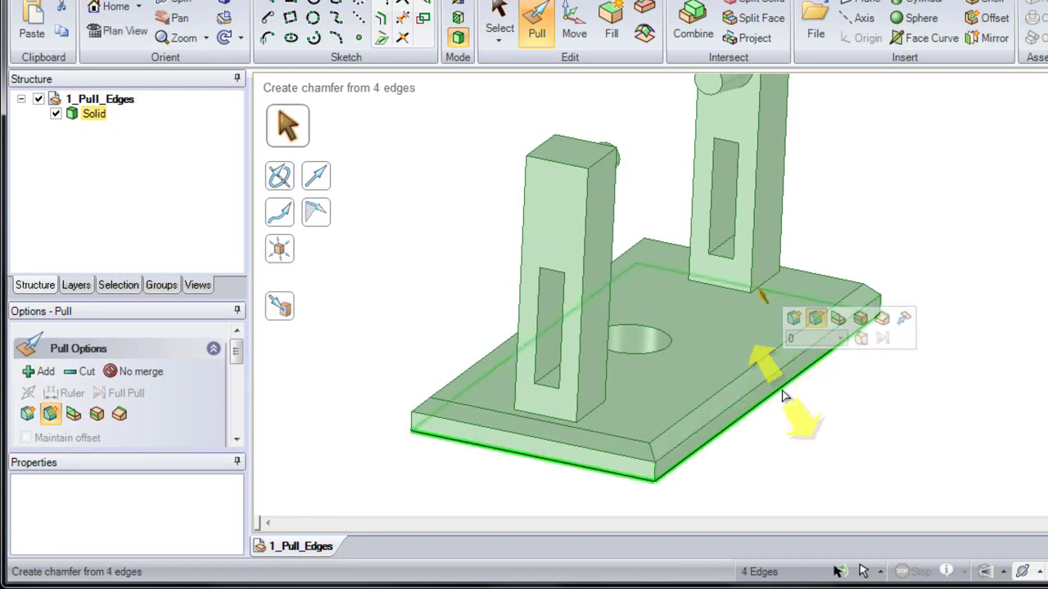
pyautogui.doubleClick(782, 395)
pyautogui.doubleClick(783, 396)
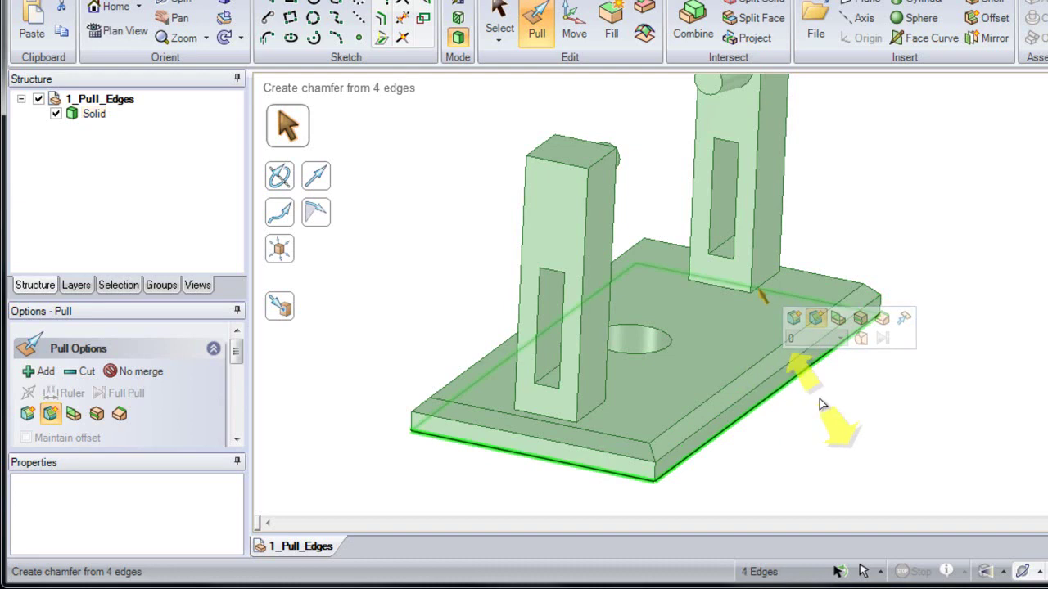
pyautogui.click(816, 321)
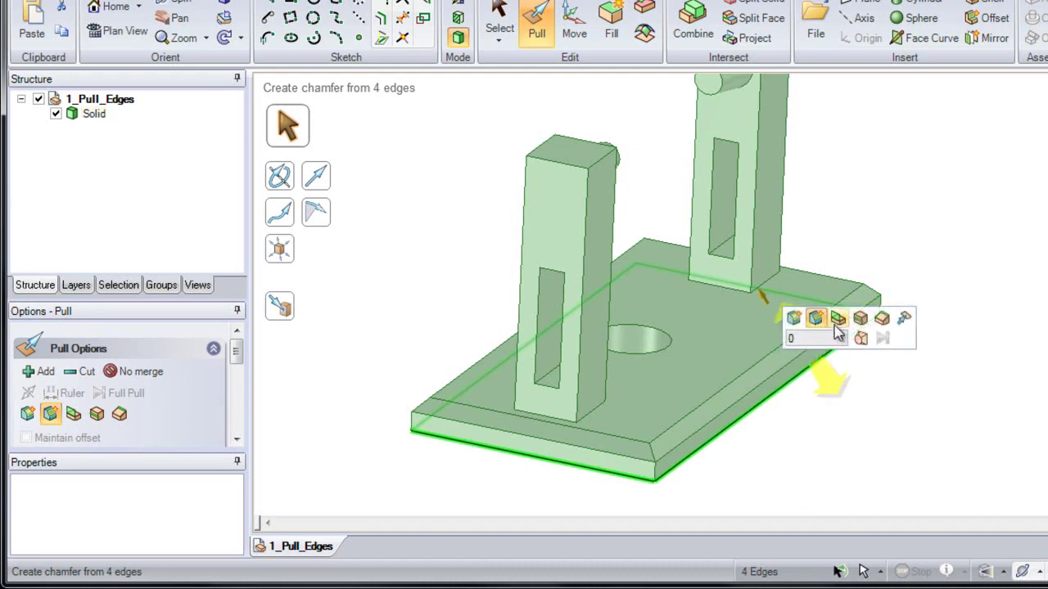
pyautogui.click(838, 319)
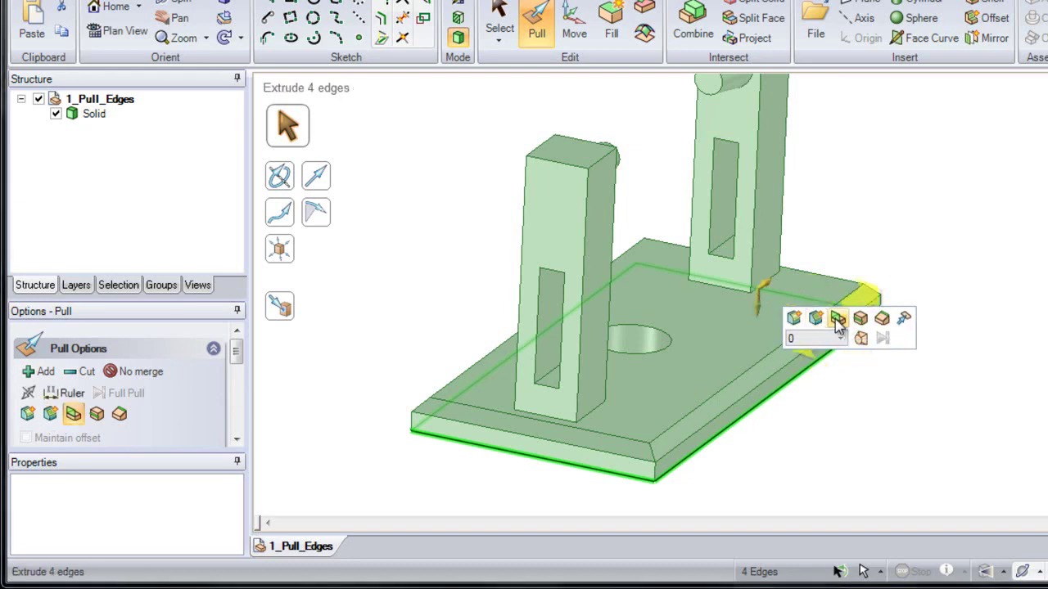
# Try to extrude the base plate's bottom edge loop in the vertical direction
pyautogui.moveTo(757, 296); pyautogui.dragTo(717, 265, button='middle')
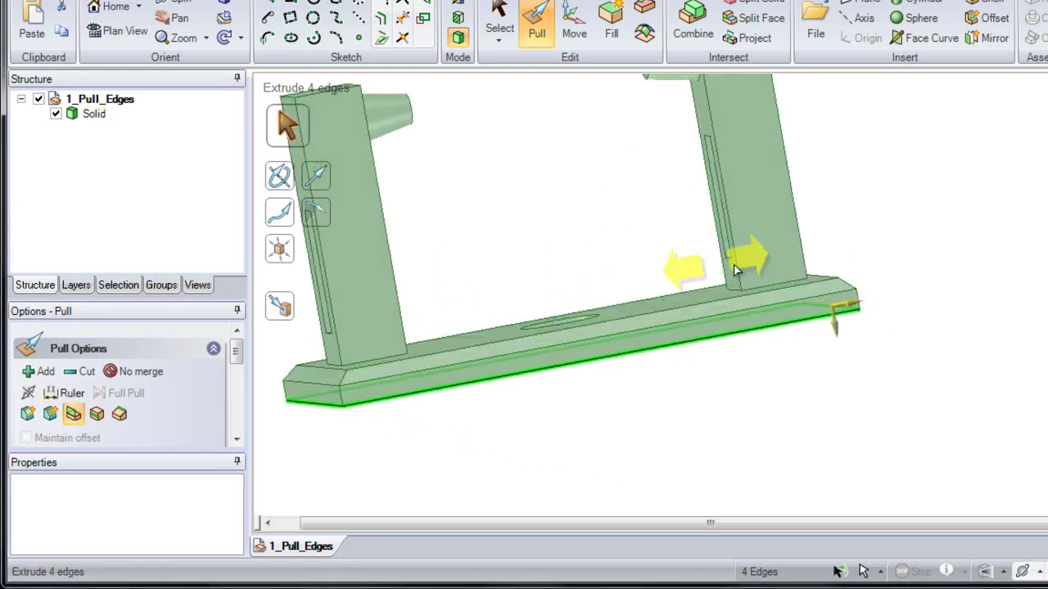
pyautogui.scroll(2, 814, 297)
pyautogui.moveTo(814, 297); pyautogui.dragTo(690, 310, button='middle')
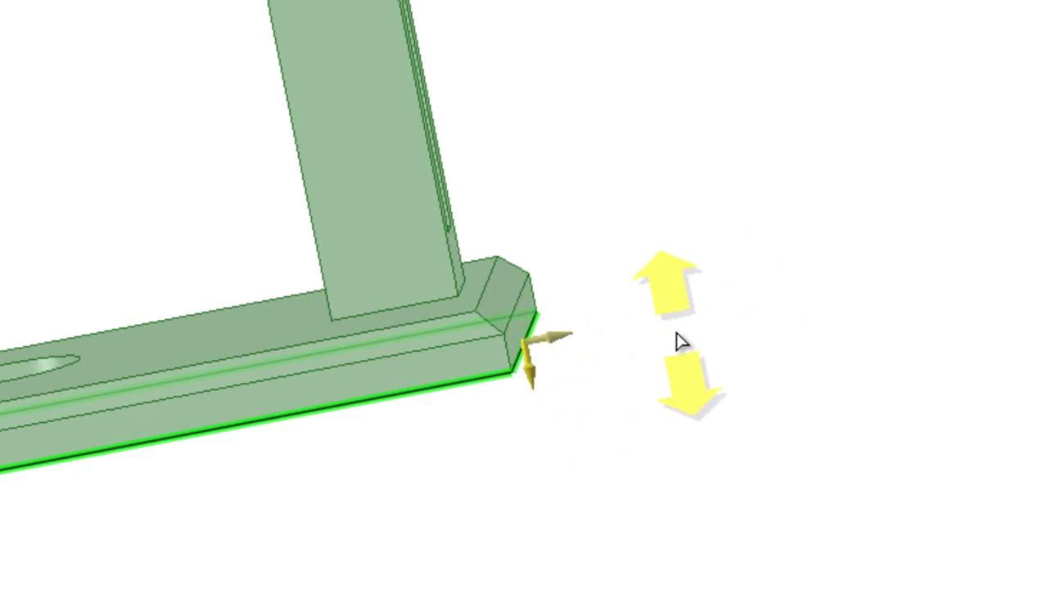
pyautogui.moveTo(672, 351); pyautogui.dragTo(627, 166)
pyautogui.press('Escape')
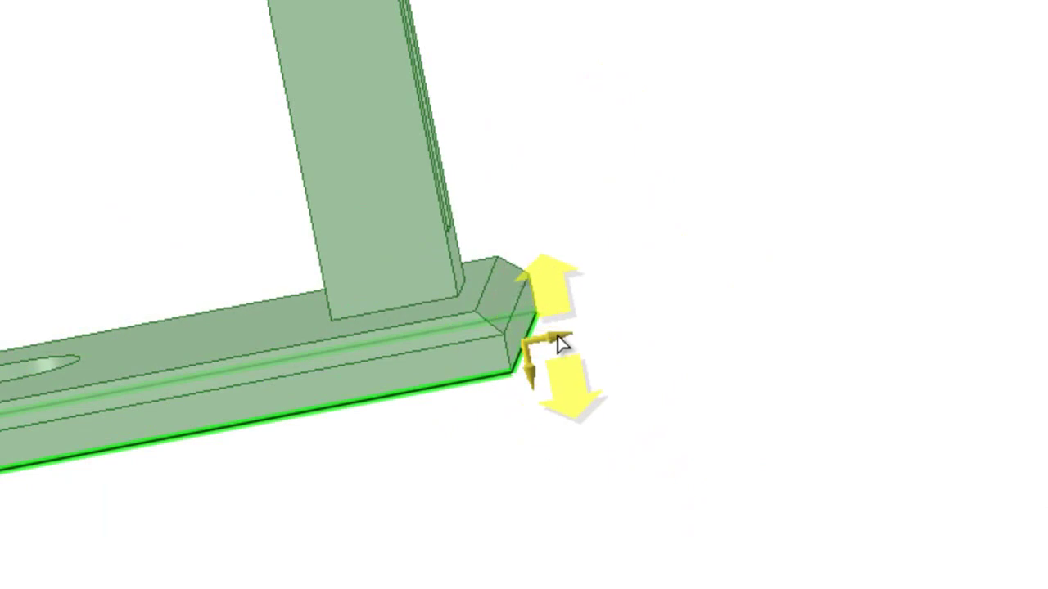
# Toggle the extrusion direction of the bottom edge loop between vertical and horizontal
pyautogui.press('Tab')
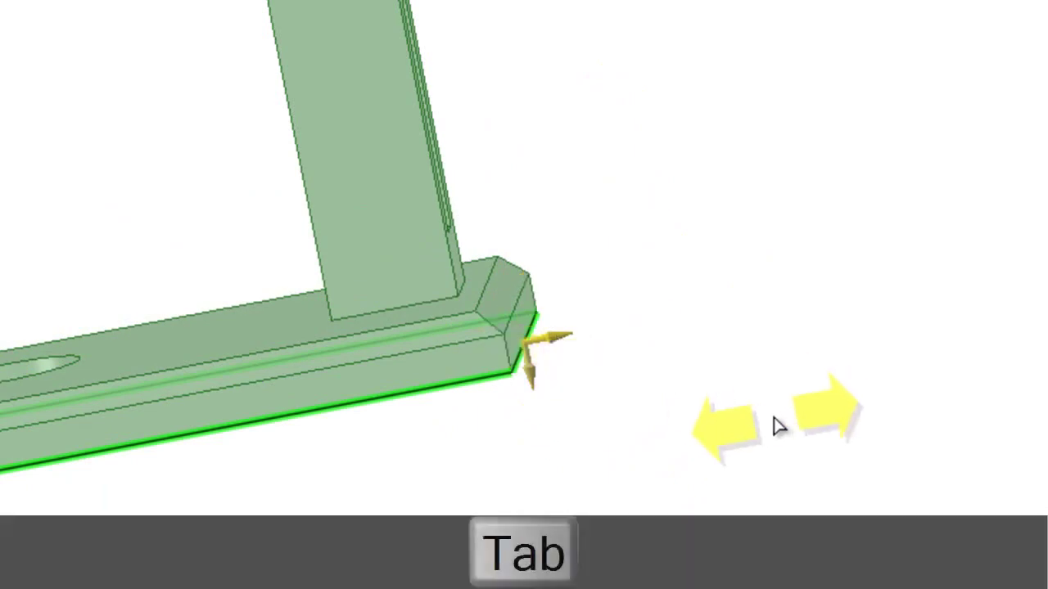
pyautogui.press('Tab')
pyautogui.press('Tab')
pyautogui.press('Tab')
pyautogui.press('Tab')
pyautogui.press('Tab')
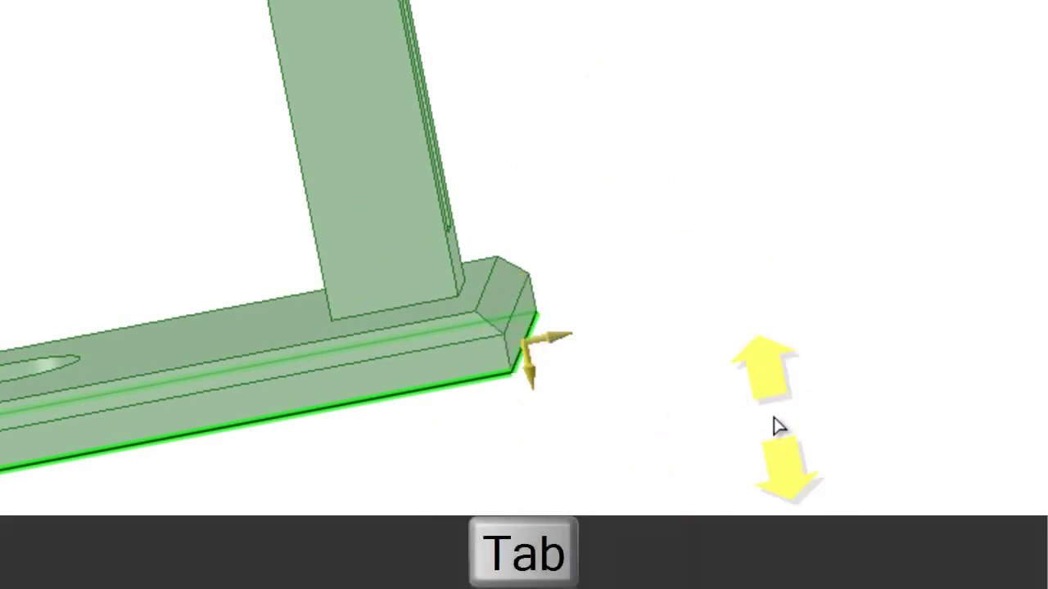
pyautogui.press('Tab')
pyautogui.press('Tab')
pyautogui.press('Tab')
pyautogui.press('Tab')
pyautogui.moveTo(524, 315); pyautogui.dragTo(514, 365, button='middle')
pyautogui.press('Tab')
pyautogui.press('Tab')
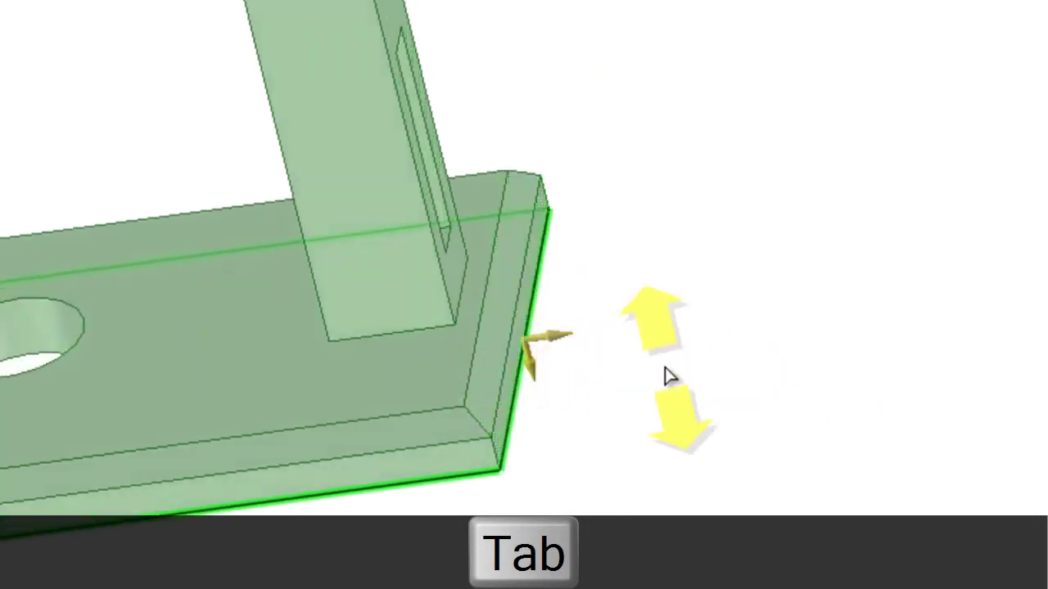
# Extrude the four bottom edges of the base plate 20 mm outward as a surface
pyautogui.moveTo(651, 373); pyautogui.dragTo(863, 386)
pyautogui.write('20')
pyautogui.press('Return')
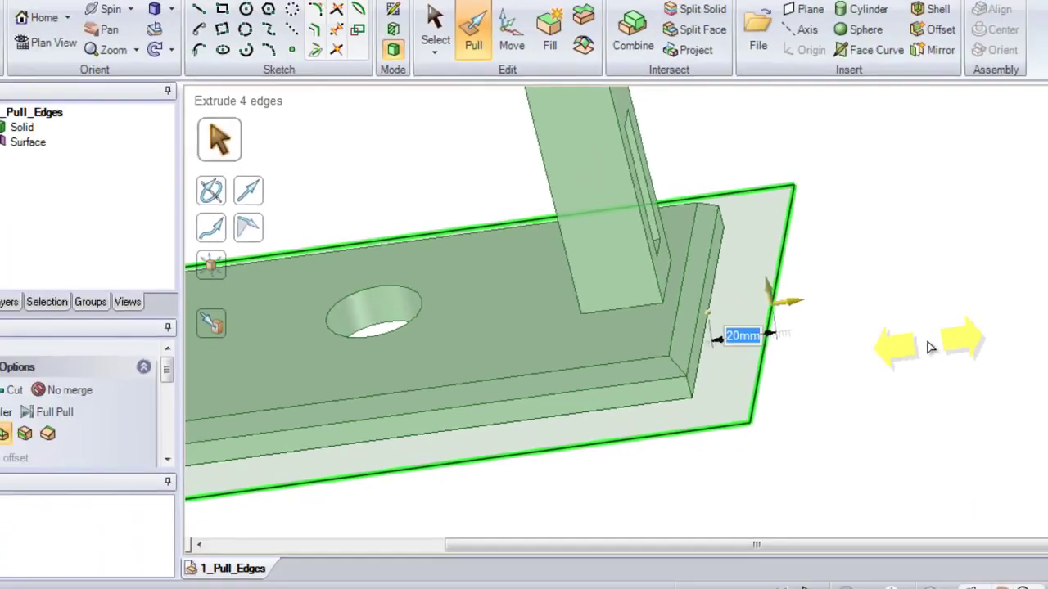
pyautogui.click(915, 345)
# Examine the extruded surface around the underside of the base plate by selecting it, and clear the selection
pyautogui.click(110, 152)
pyautogui.moveTo(491, 352); pyautogui.dragTo(507, 250, button='middle')
pyautogui.click(507, 250)
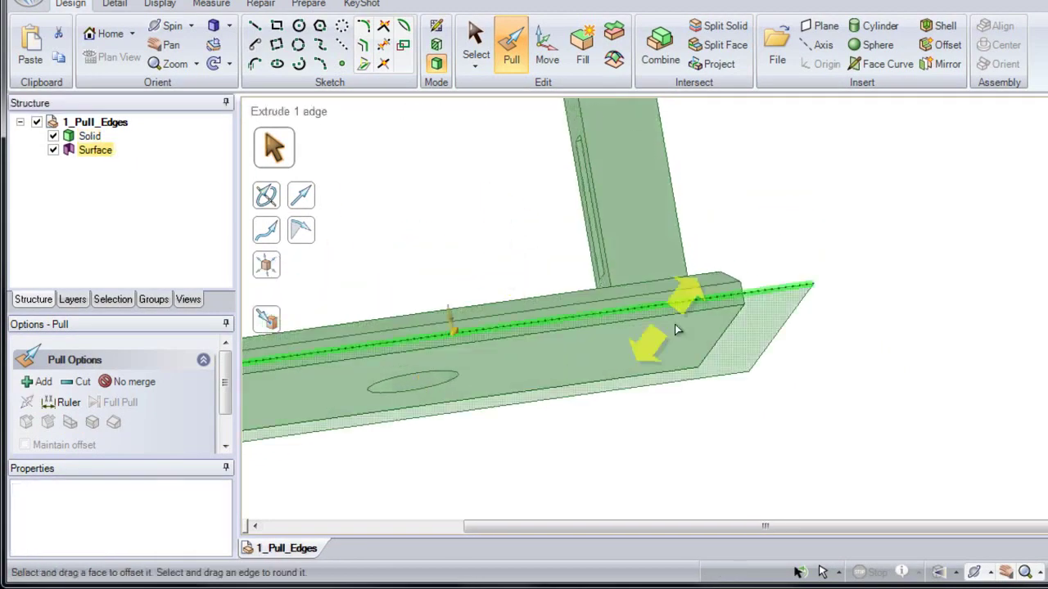
pyautogui.click(745, 348)
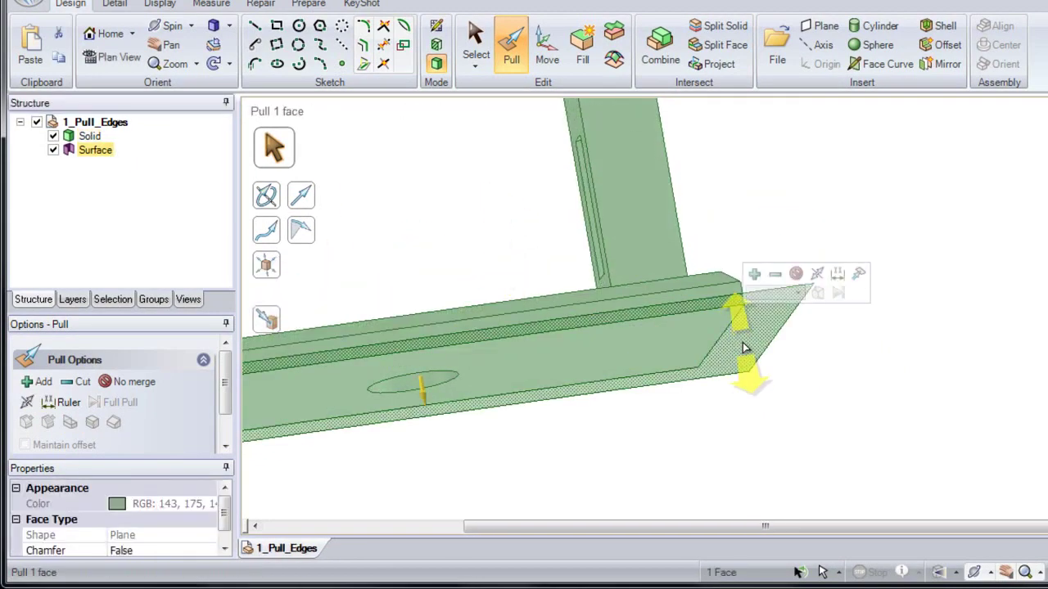
pyautogui.click(836, 364)
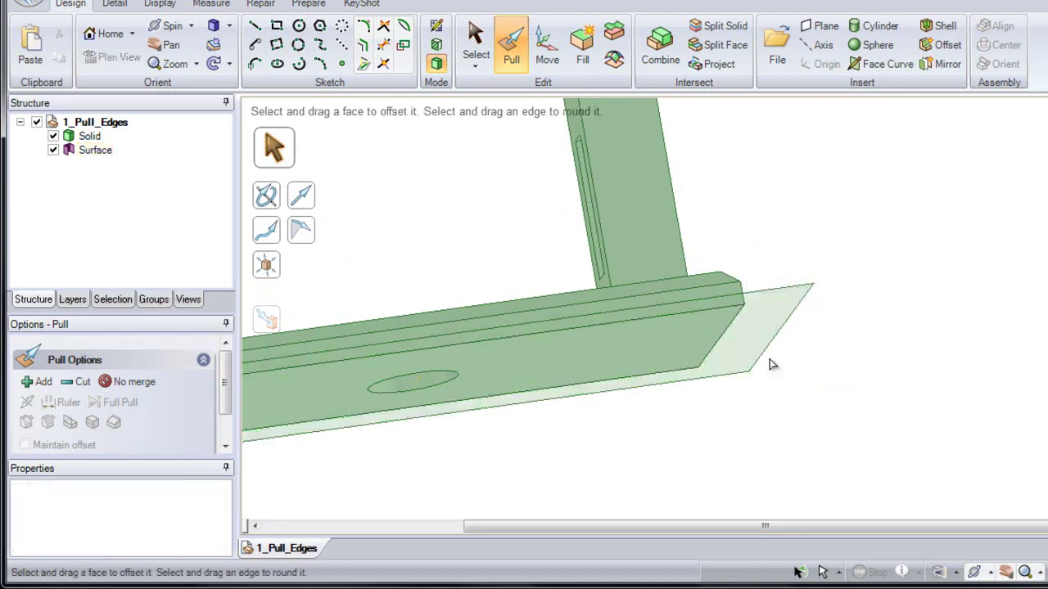
# Pull the base plate's bottom face and the surrounding surface together downward by about 22 mm
pyautogui.press('h')
pyautogui.click(731, 292)
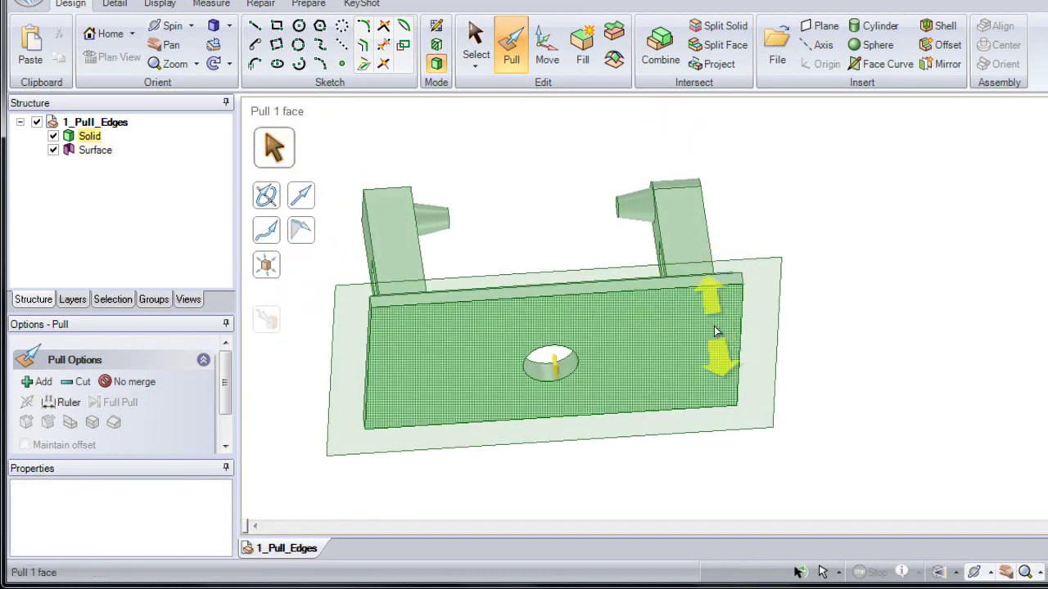
pyautogui.click(715, 331)
pyautogui.click(753, 334)
pyautogui.keyDown('ctrl'); pyautogui.click(759, 331); pyautogui.keyUp('ctrl')
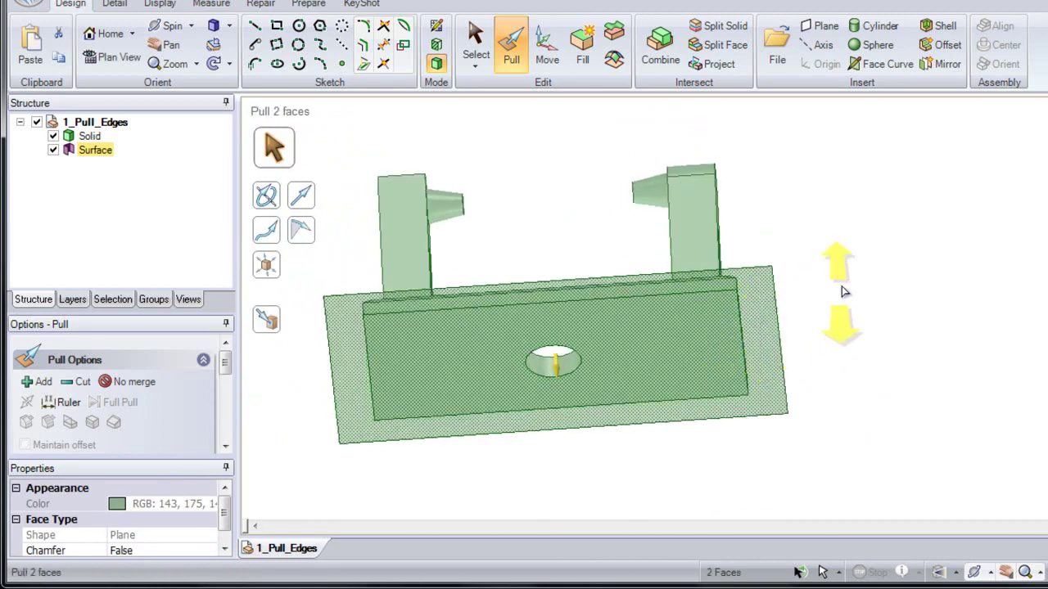
pyautogui.moveTo(843, 316); pyautogui.dragTo(846, 352)
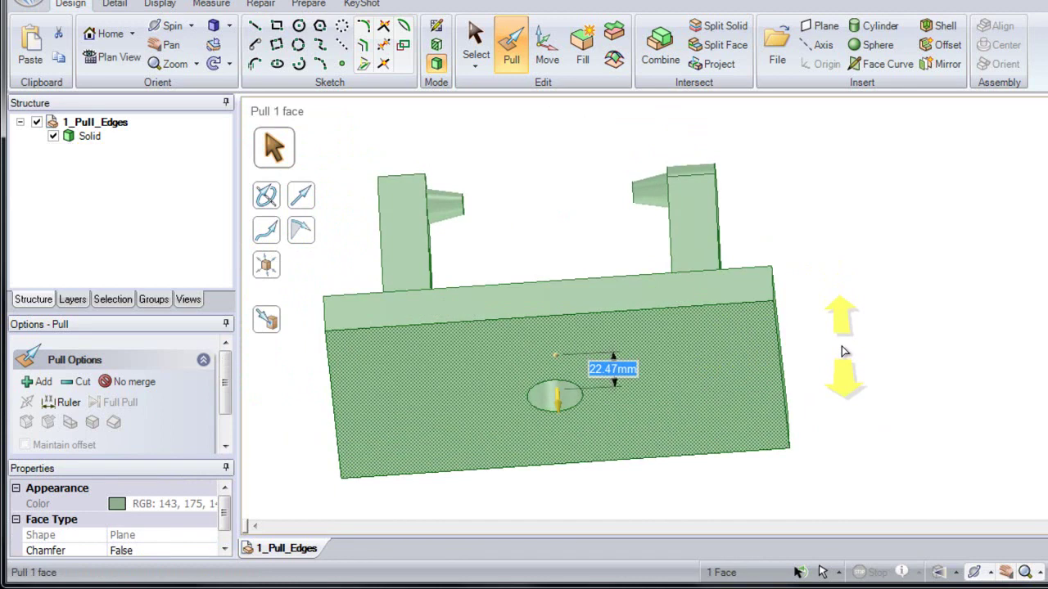
pyautogui.press('Escape')
# Select the loop of four edges where the upright next to the plate's near end meets the base plate
pyautogui.moveTo(845, 352); pyautogui.dragTo(898, 370, button='middle')
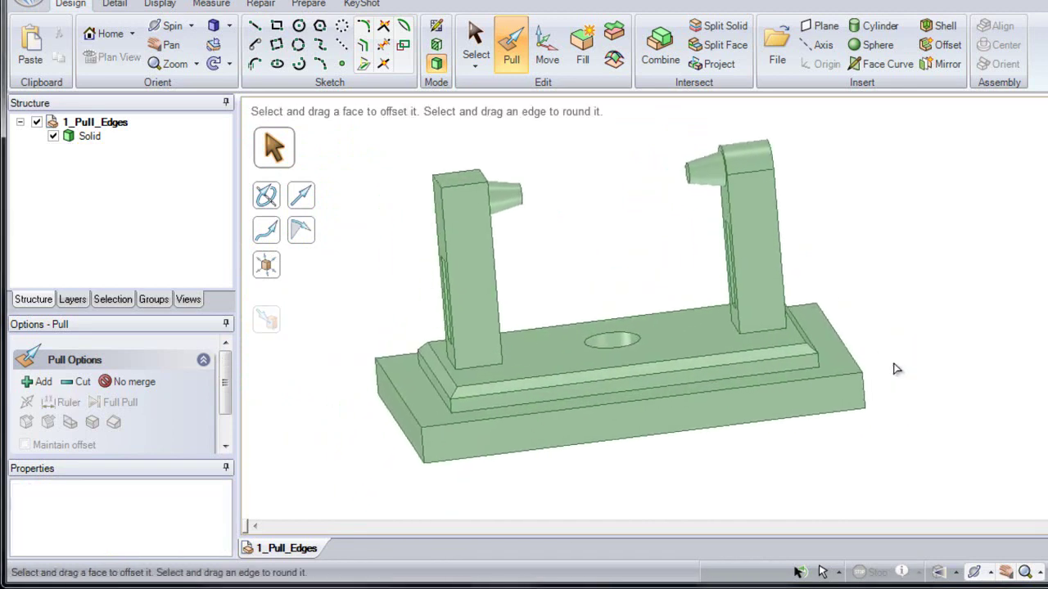
pyautogui.click(503, 363)
pyautogui.moveTo(436, 350); pyautogui.dragTo(454, 471, button='middle')
pyautogui.moveTo(549, 412); pyautogui.dragTo(560, 419, button='middle')
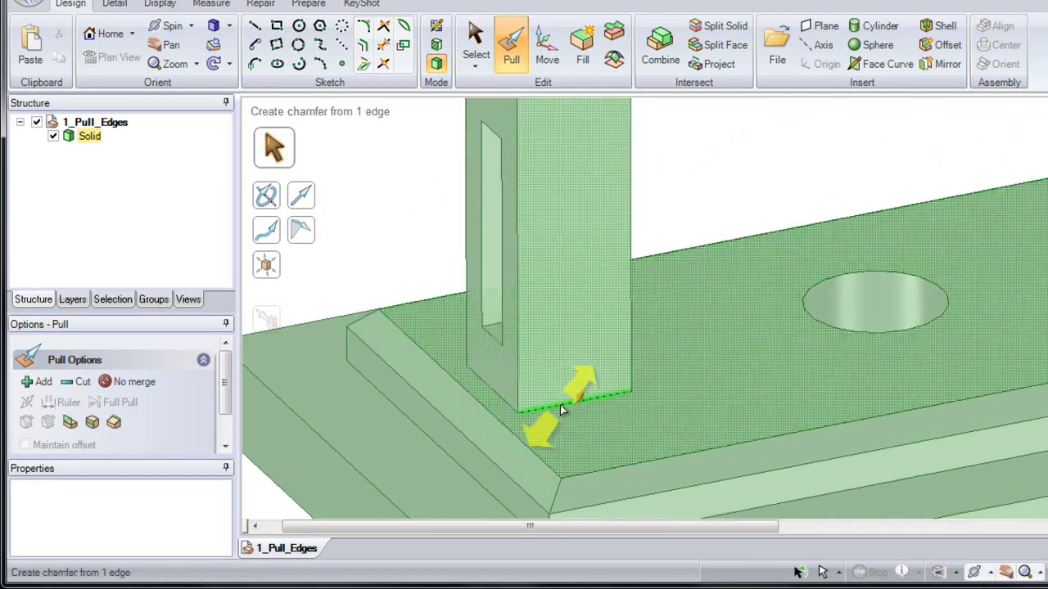
pyautogui.doubleClick(561, 407)
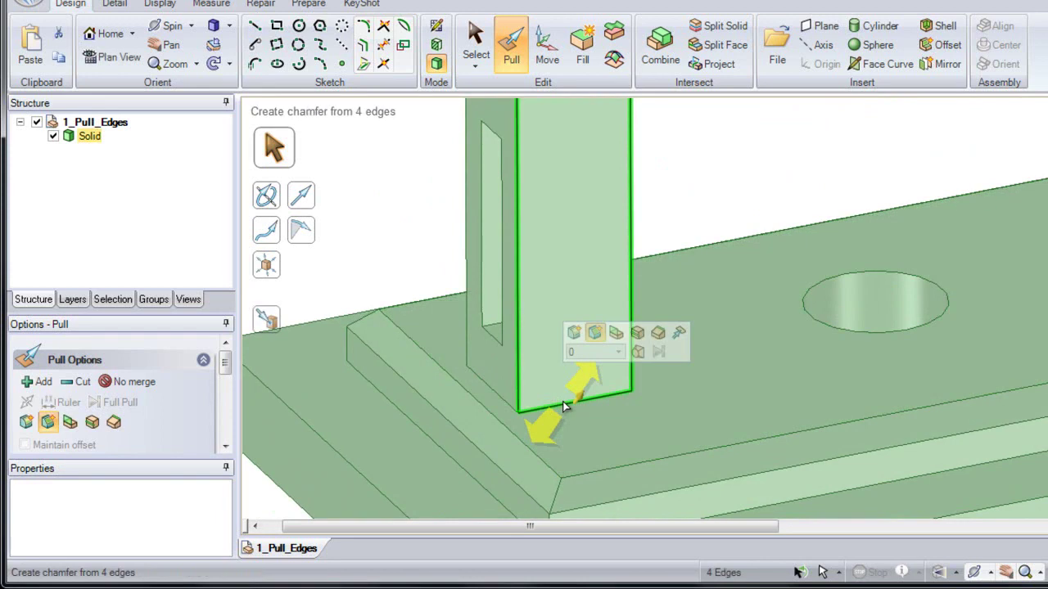
pyautogui.click(563, 407)
pyautogui.doubleClick(563, 407)
pyautogui.click(563, 406)
pyautogui.doubleClick(563, 407)
pyautogui.click(563, 407)
pyautogui.doubleClick(563, 407)
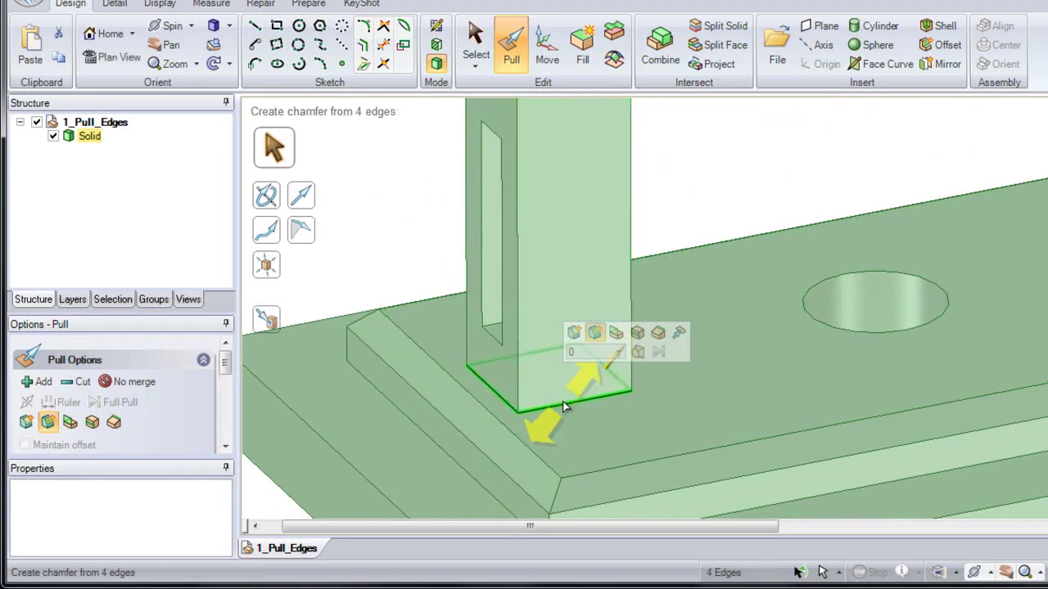
# Switch to extruding the four selected edges and toggle the extrusion direction between vertical and horizontal
pyautogui.click(617, 333)
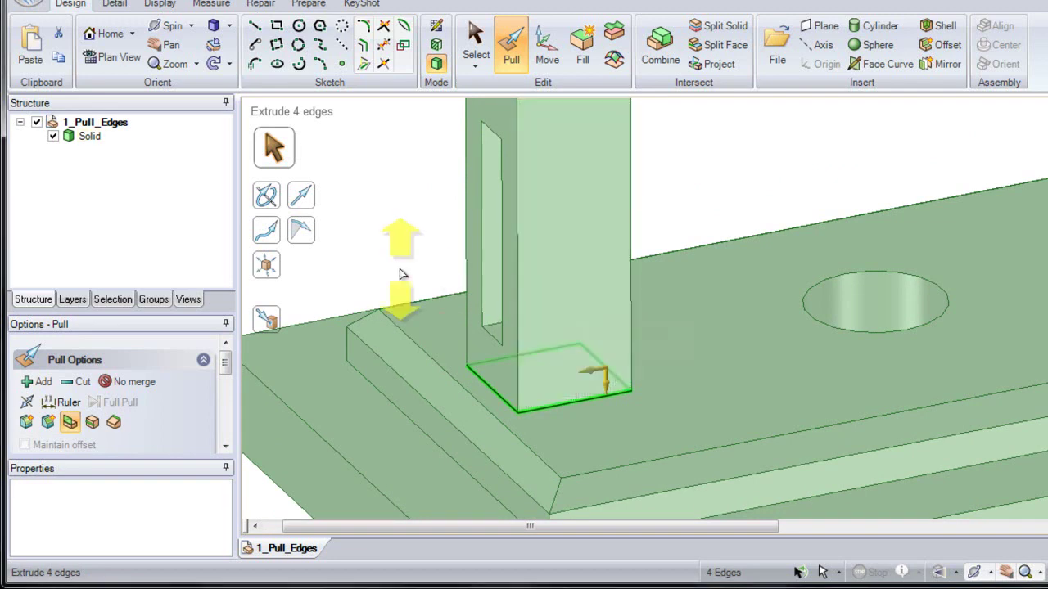
pyautogui.press('Tab')
pyautogui.press('Tab')
pyautogui.press('Tab')
pyautogui.press('Tab')
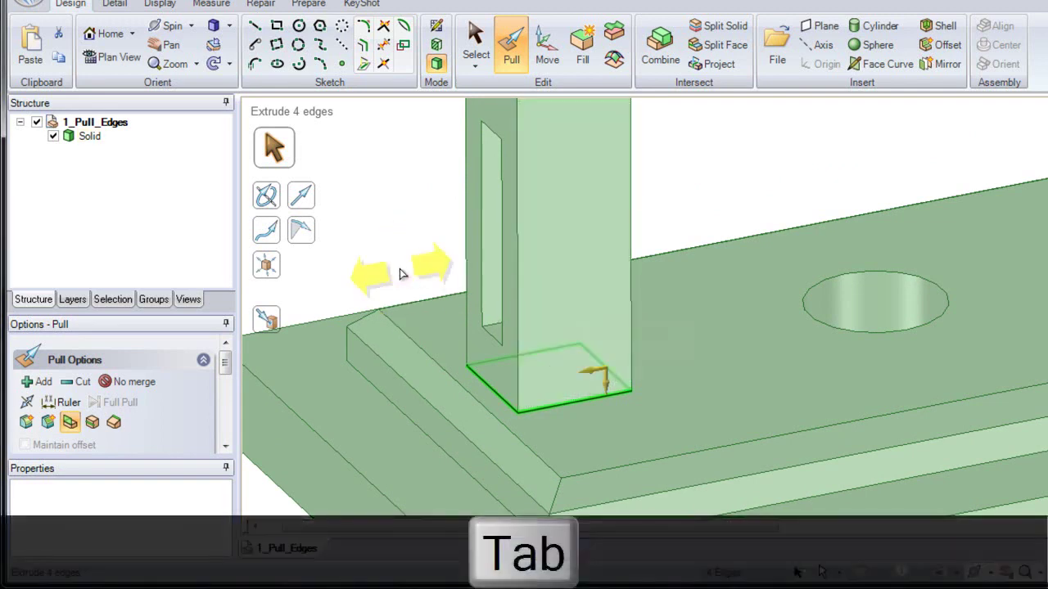
pyautogui.press('Tab')
# Try extruding the four edges outward as a surface around the upright's base, and undo the extrusion
pyautogui.moveTo(424, 267); pyautogui.dragTo(374, 222)
pyautogui.click(119, 172)
pyautogui.click(99, 154)
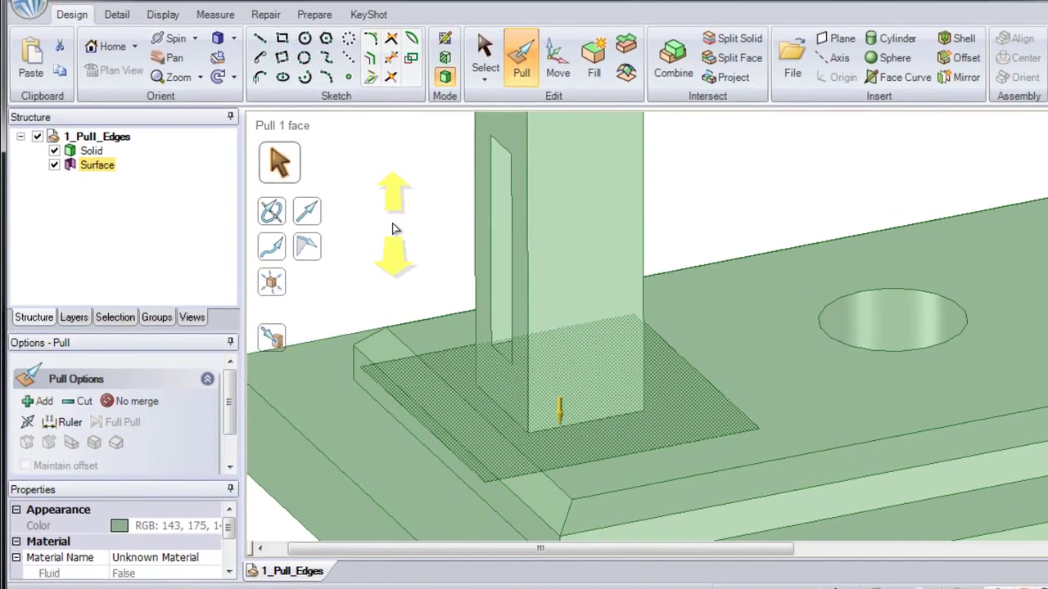
pyautogui.click(385, 211)
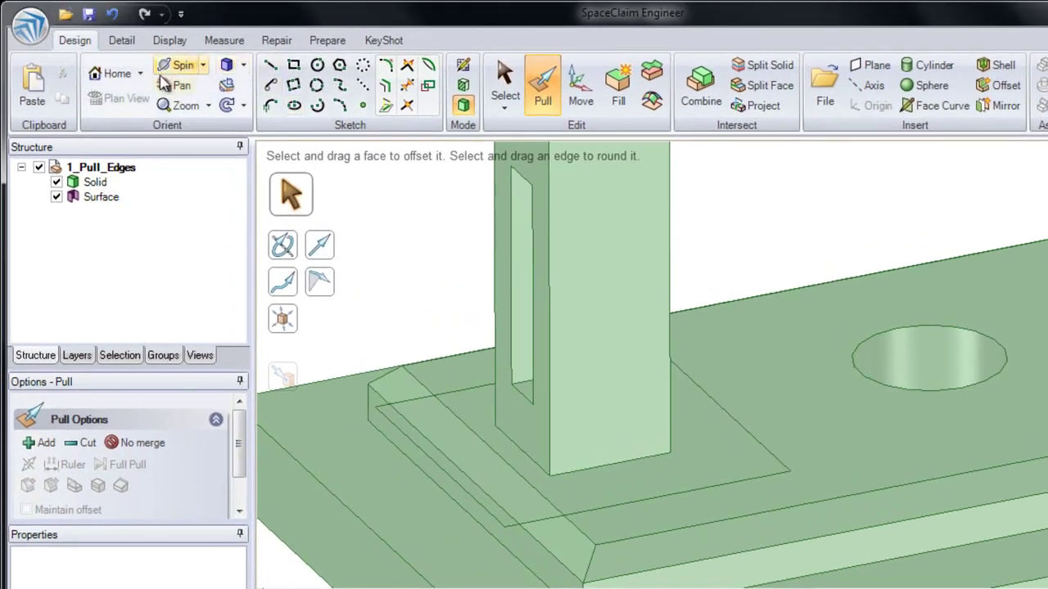
pyautogui.click(114, 14)
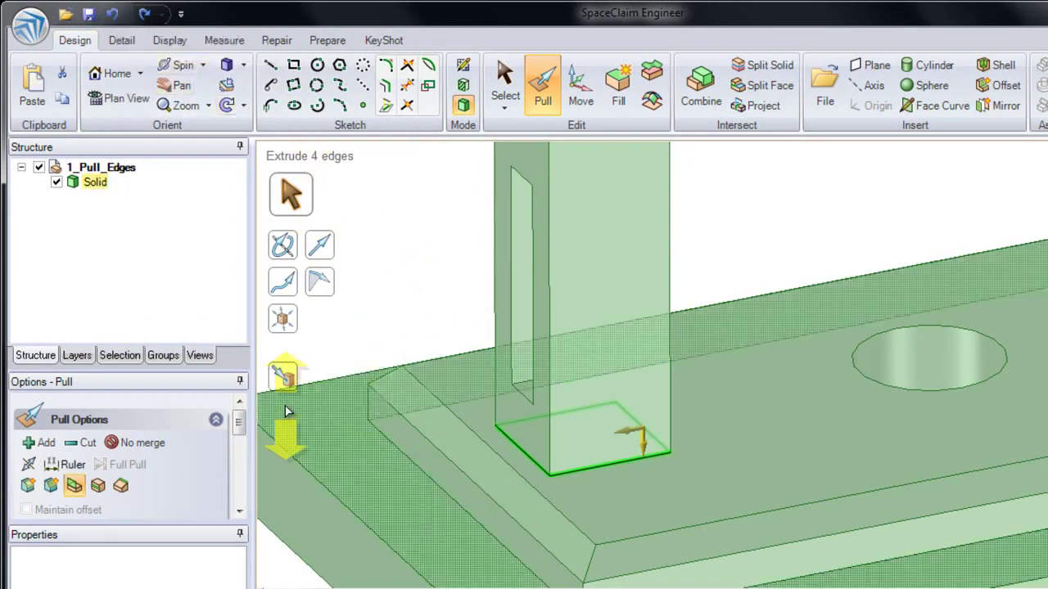
# Copy the upright's four bottom edges 10 mm outward onto the plate's top face, and clear the selection
pyautogui.click(98, 486)
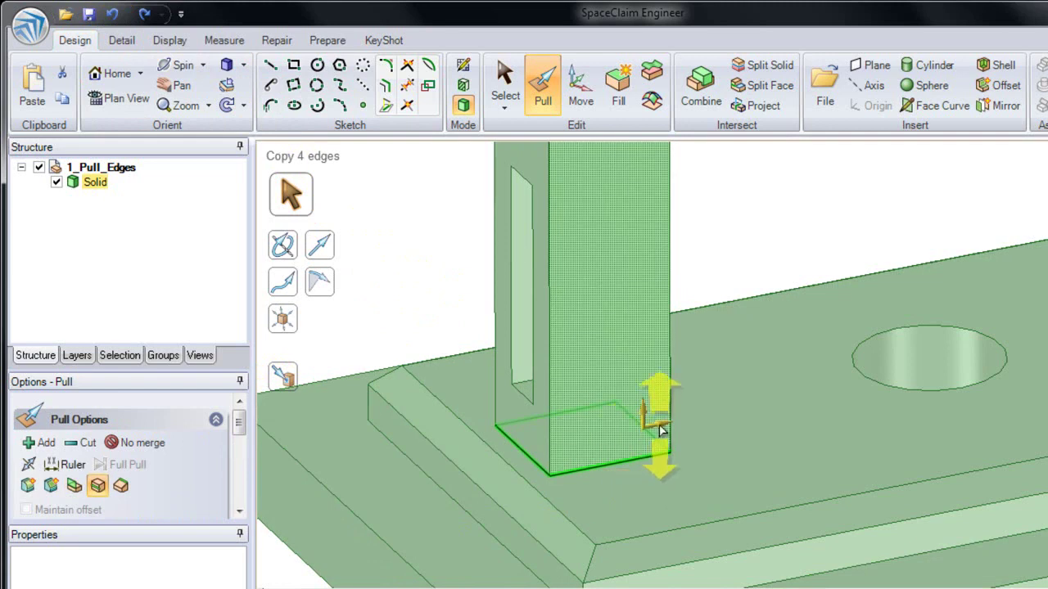
pyautogui.moveTo(664, 432); pyautogui.dragTo(690, 371)
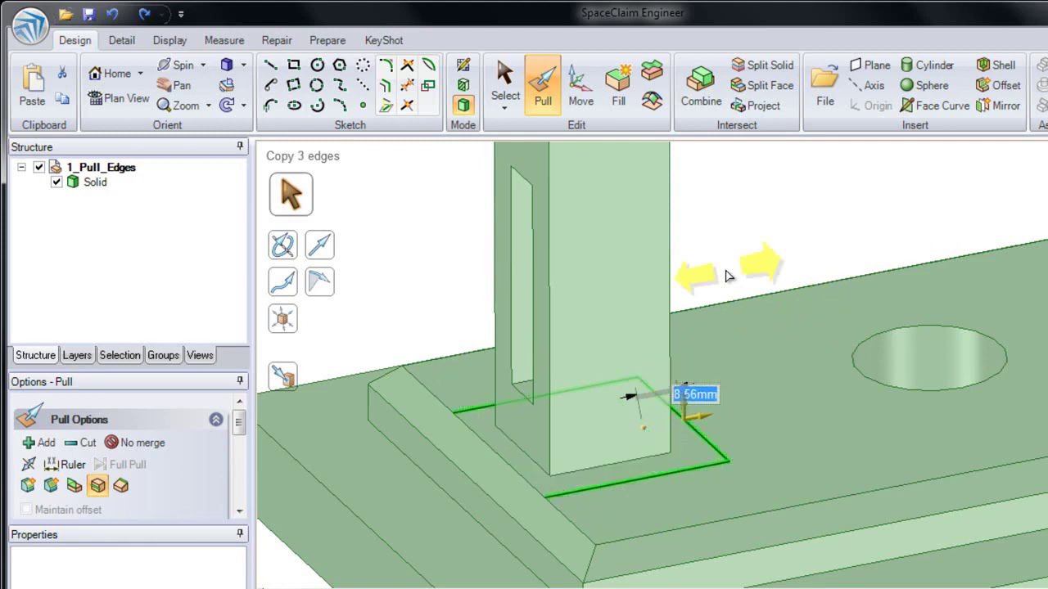
pyautogui.write('10')
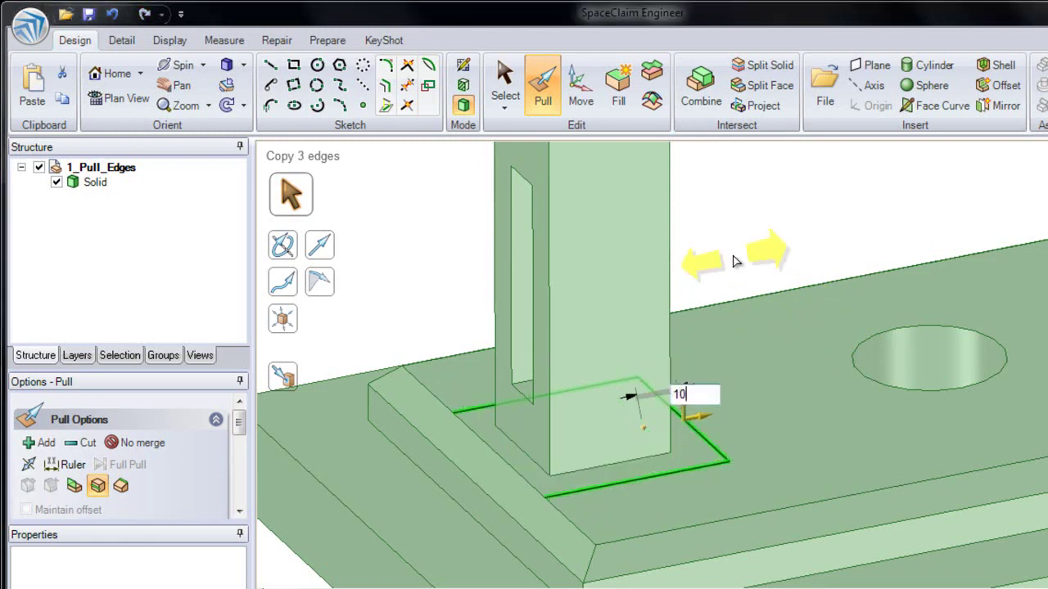
pyautogui.press('Return')
pyautogui.click(736, 248)
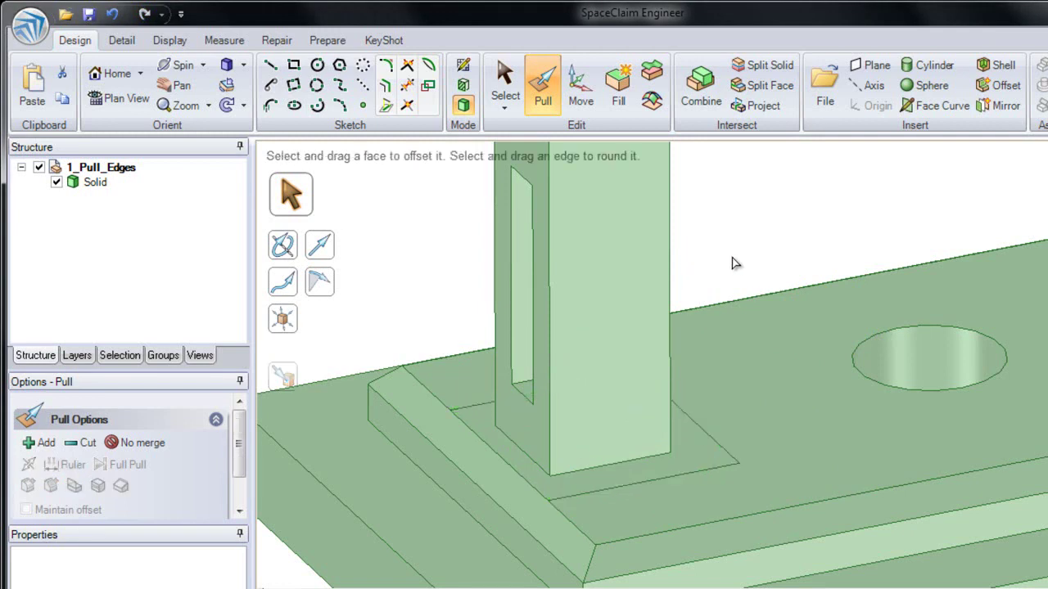
pyautogui.click(691, 463)
pyautogui.moveTo(691, 456)
pyautogui.keyDown('ctrl'); pyautogui.mouseDown(button='middle')
pyautogui.moveTo(689, 473)
pyautogui.moveTo(708, 450)
pyautogui.mouseUp(button='middle'); pyautogui.keyUp('ctrl')
pyautogui.click(707, 449)
pyautogui.click(710, 430)
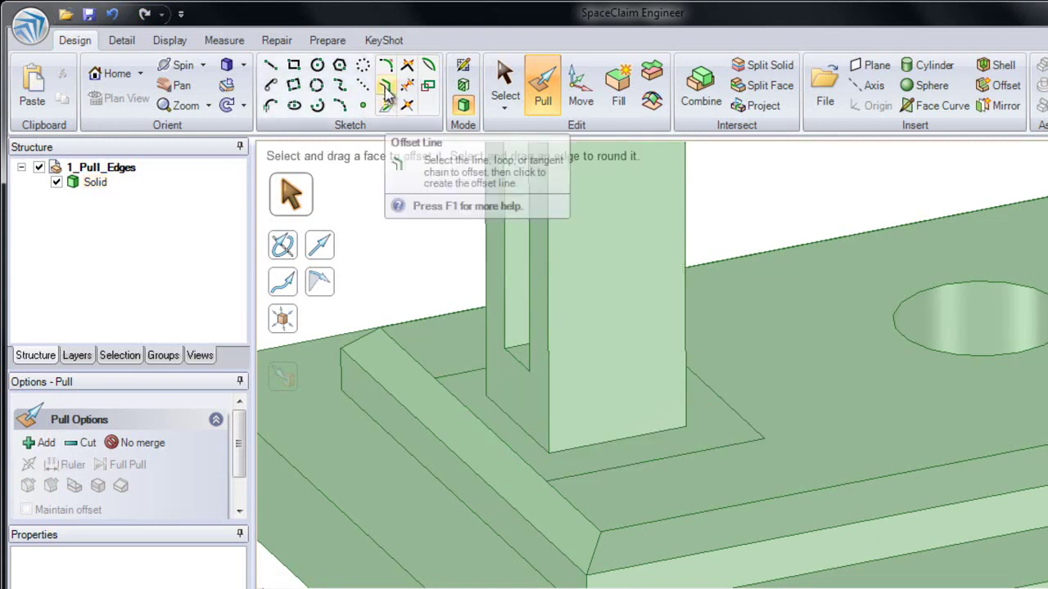
# Pull the face between the copied edges and the upright's base upward by 5 mm
pyautogui.keyDown('ctrl'); pyautogui.moveTo(456, 369); pyautogui.dragTo(458, 397, button='middle'); pyautogui.keyUp('ctrl')
pyautogui.click(460, 355)
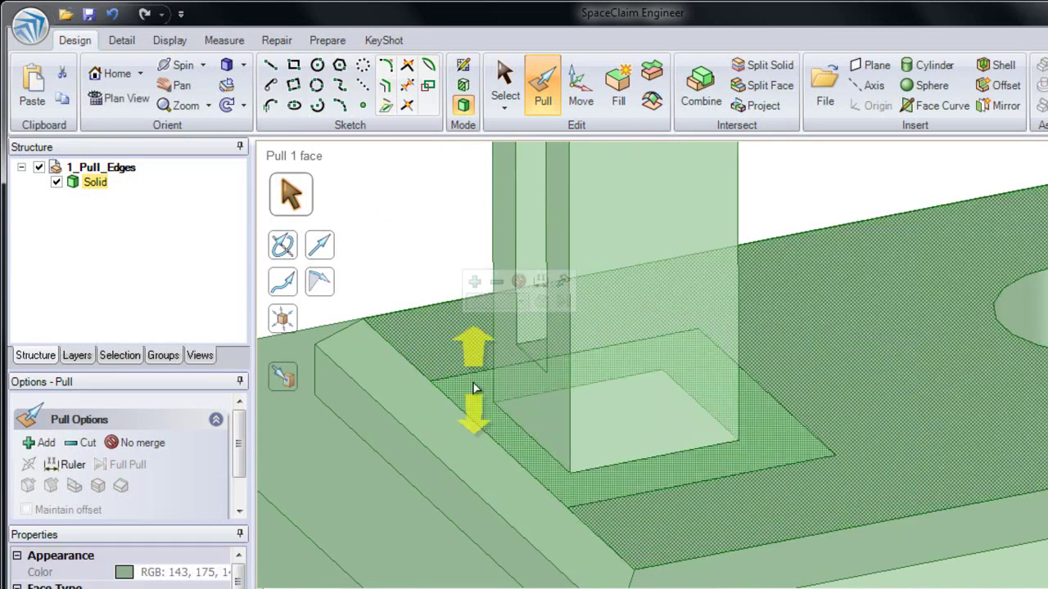
pyautogui.keyDown('shift'); pyautogui.moveTo(477, 396); pyautogui.dragTo(502, 358, button='middle'); pyautogui.keyUp('shift')
pyautogui.moveTo(502, 367)
pyautogui.mouseDown()
pyautogui.moveTo(507, 347)
pyautogui.moveTo(479, 406)
pyautogui.moveTo(495, 342)
pyautogui.mouseUp()
pyautogui.press('Escape')
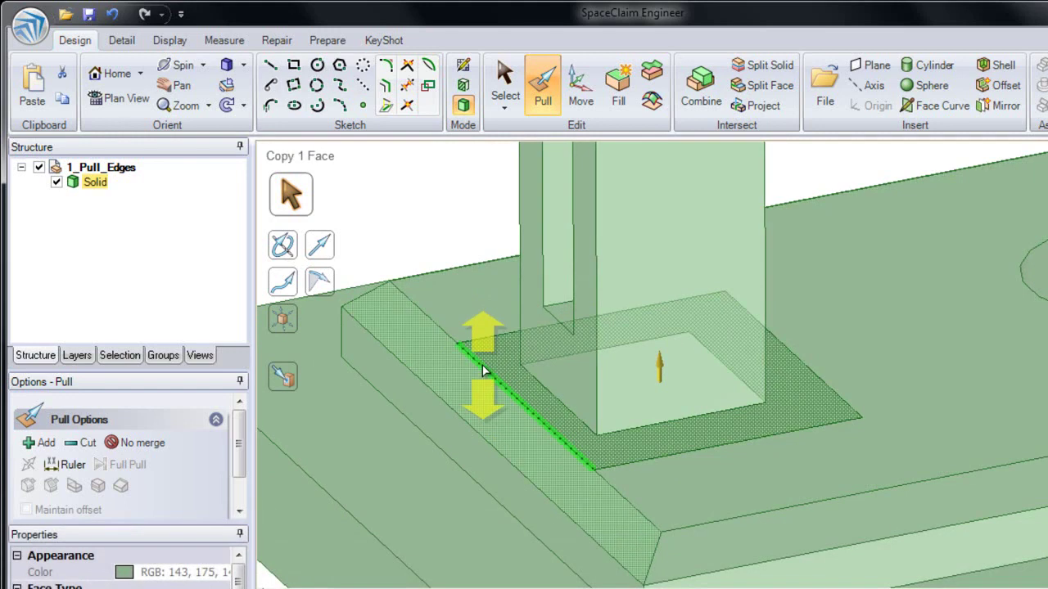
pyautogui.click(483, 372)
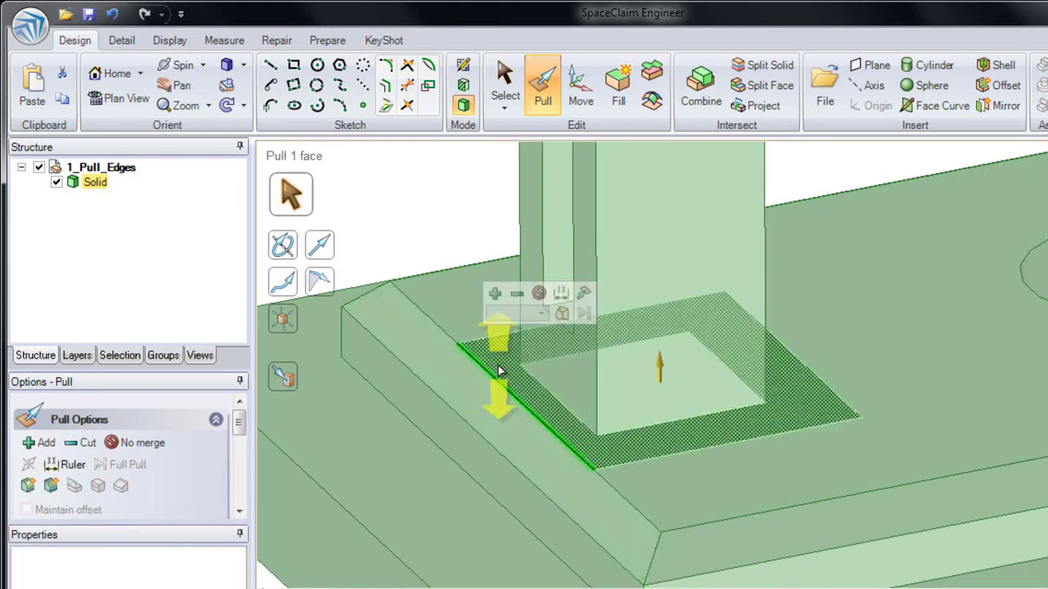
pyautogui.moveTo(501, 370); pyautogui.dragTo(498, 328)
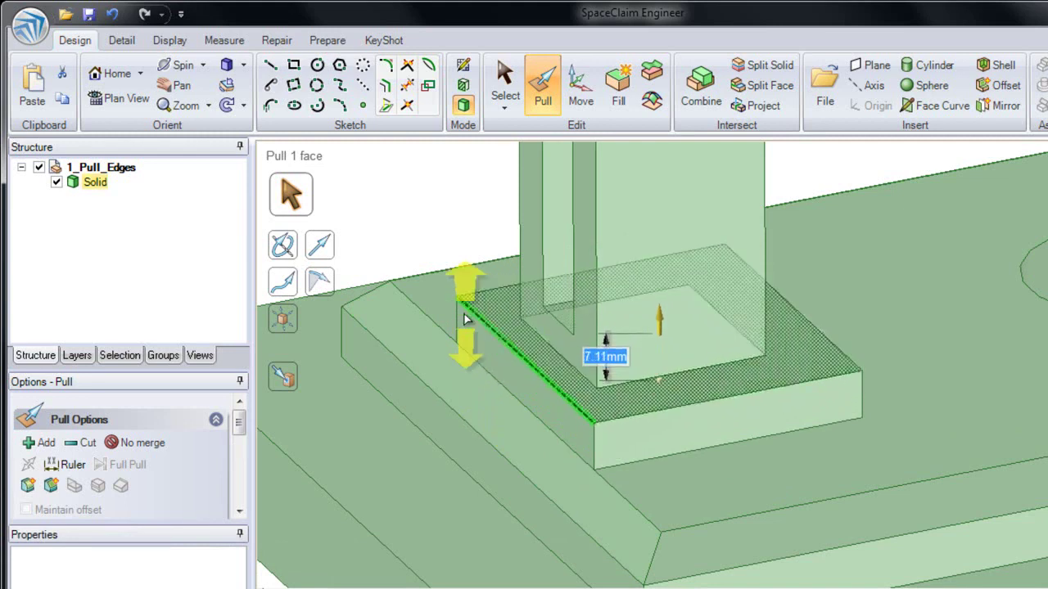
pyautogui.write('5')
pyautogui.press('Return')
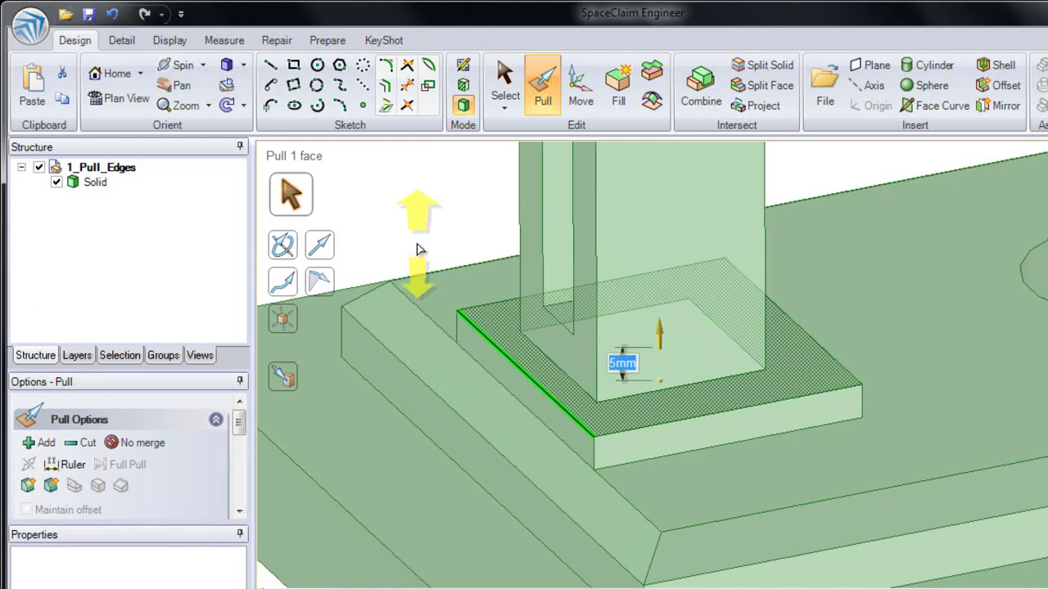
pyautogui.press('Escape')
# Select the chamfer face along the short end of the raised plate beside the new pad
pyautogui.click(456, 402)
pyautogui.moveTo(456, 402); pyautogui.dragTo(545, 354, button='middle')
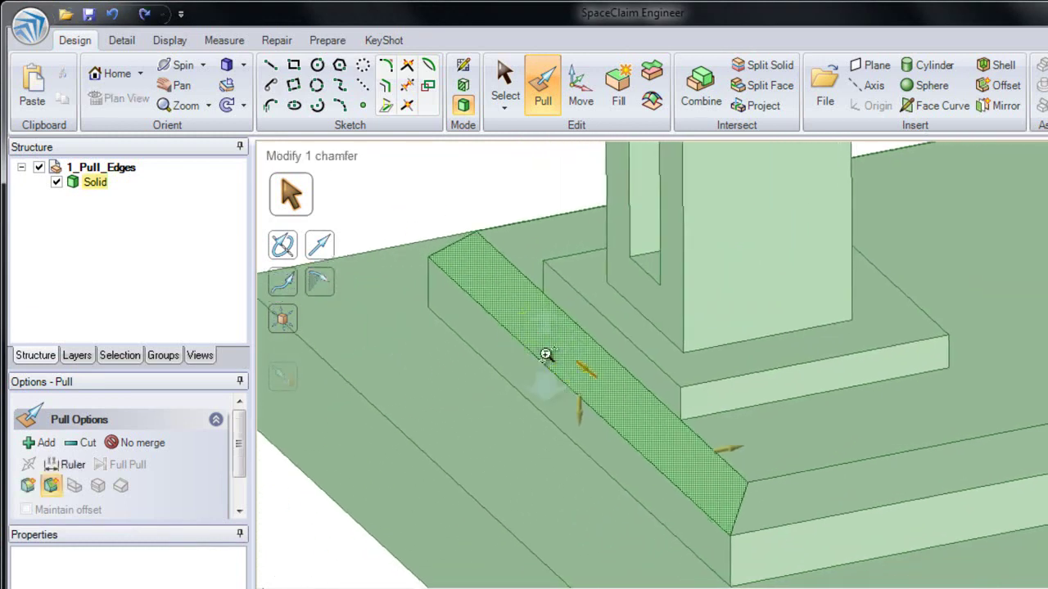
pyautogui.scroll(2, 545, 353)
pyautogui.doubleClick(556, 361)
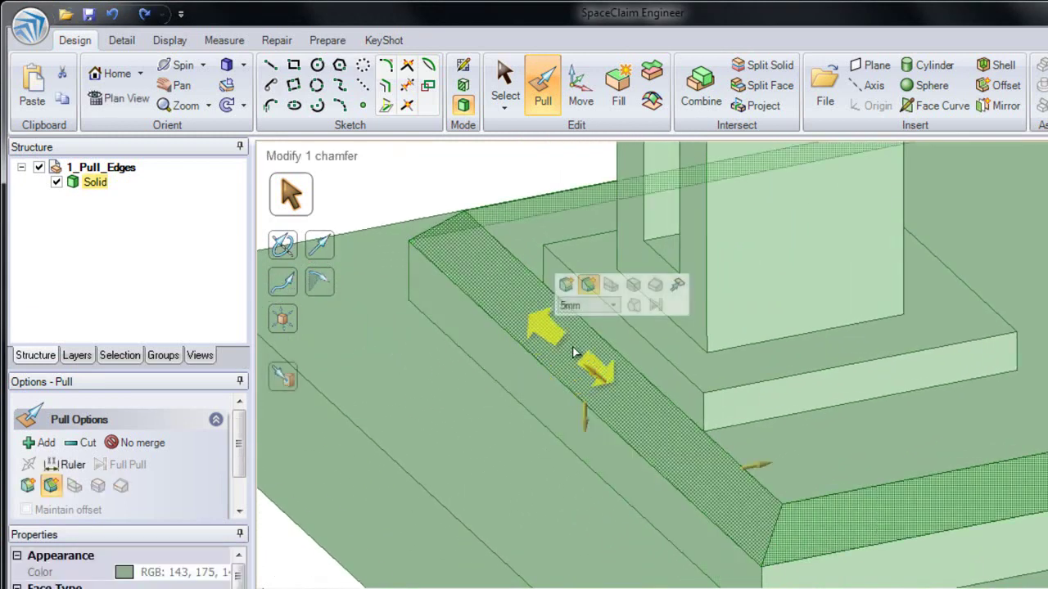
# Try resizing the chamfer by pulling its face inward and back outward
pyautogui.click(600, 346)
pyautogui.doubleClick(617, 398)
pyautogui.moveTo(610, 388); pyautogui.dragTo(581, 350)
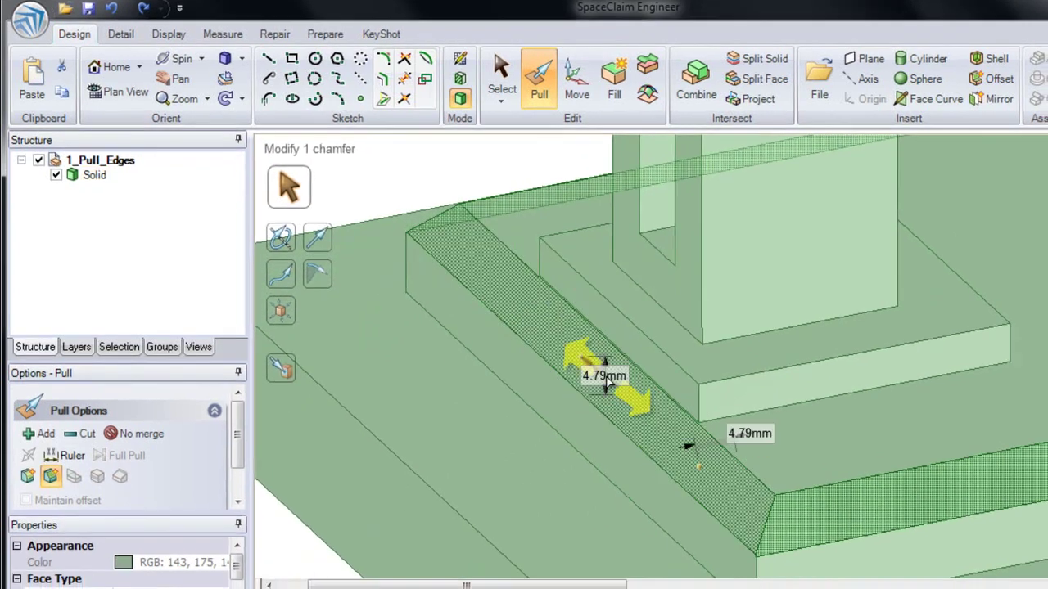
pyautogui.moveTo(555, 292); pyautogui.dragTo(591, 319)
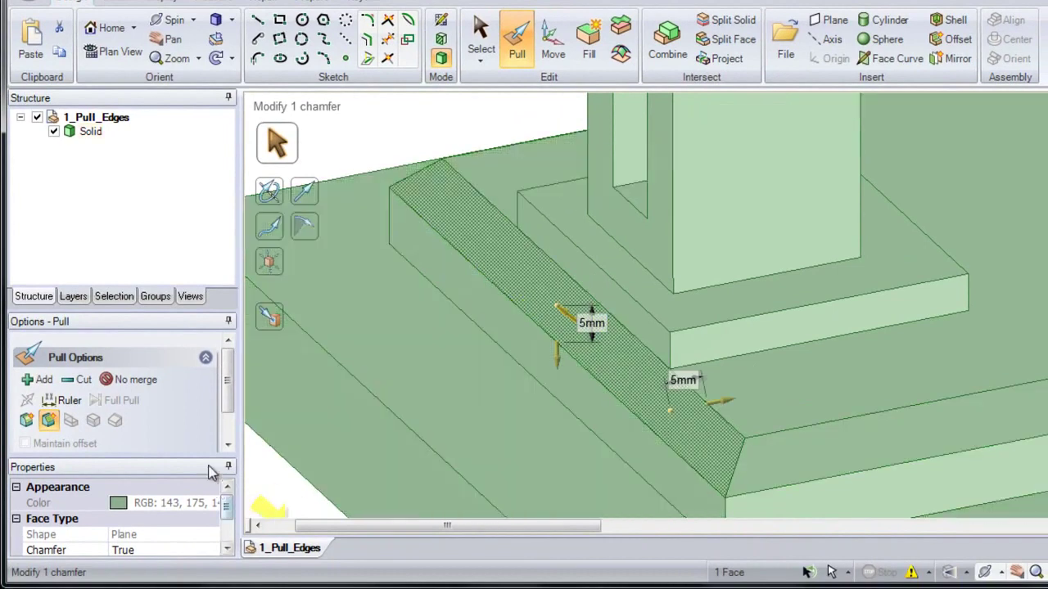
# Enlarge the face properties area and set the selected face's Chamfer property to False
pyautogui.moveTo(202, 458); pyautogui.dragTo(202, 410)
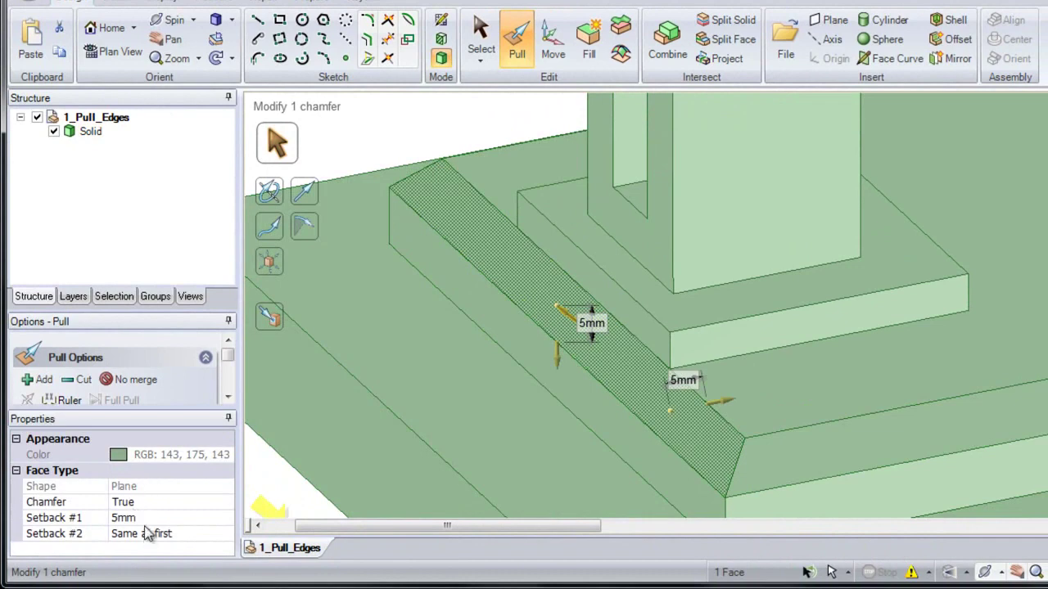
pyautogui.click(175, 502)
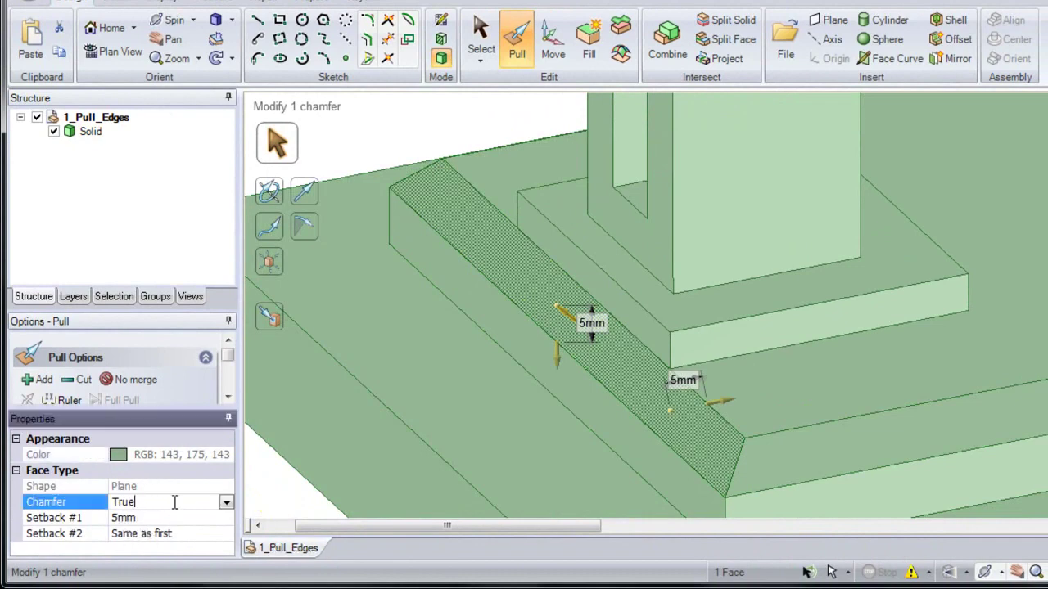
pyautogui.click(227, 505)
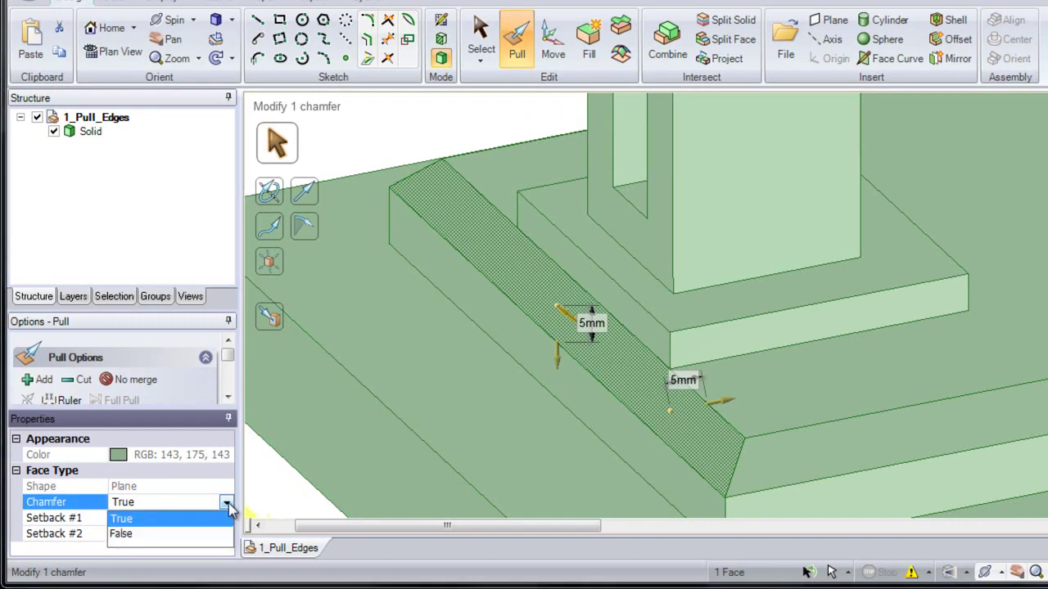
pyautogui.click(187, 534)
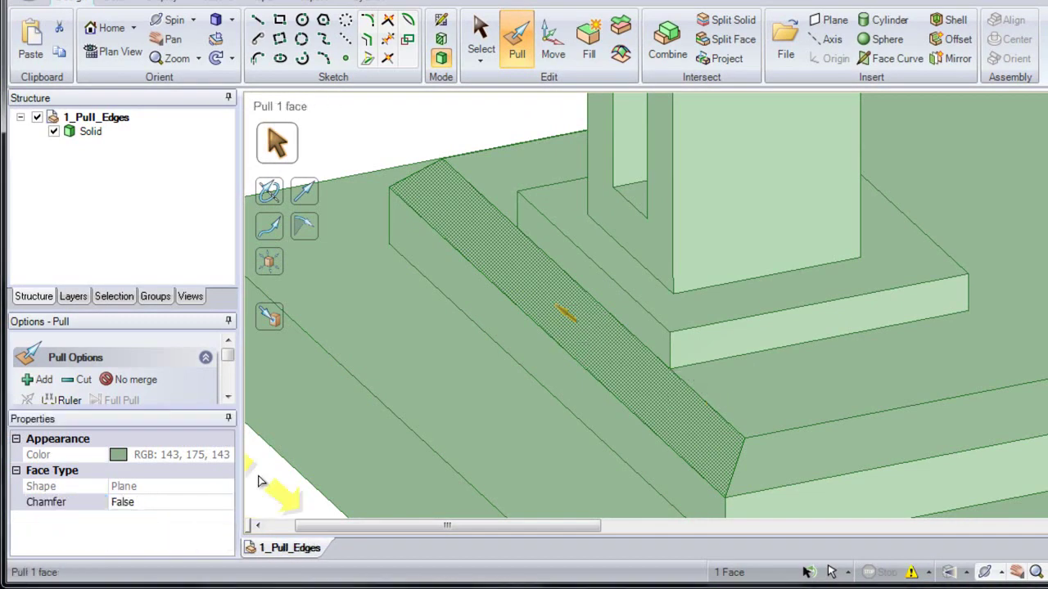
# Try pulling the former chamfer face as an ordinary face, cancel, and clear the selection
pyautogui.moveTo(538, 305)
pyautogui.mouseDown()
pyautogui.moveTo(533, 293)
pyautogui.moveTo(555, 328)
pyautogui.moveTo(524, 269)
pyautogui.moveTo(549, 316)
pyautogui.mouseUp()
pyautogui.press('Escape')
pyautogui.press('Escape')
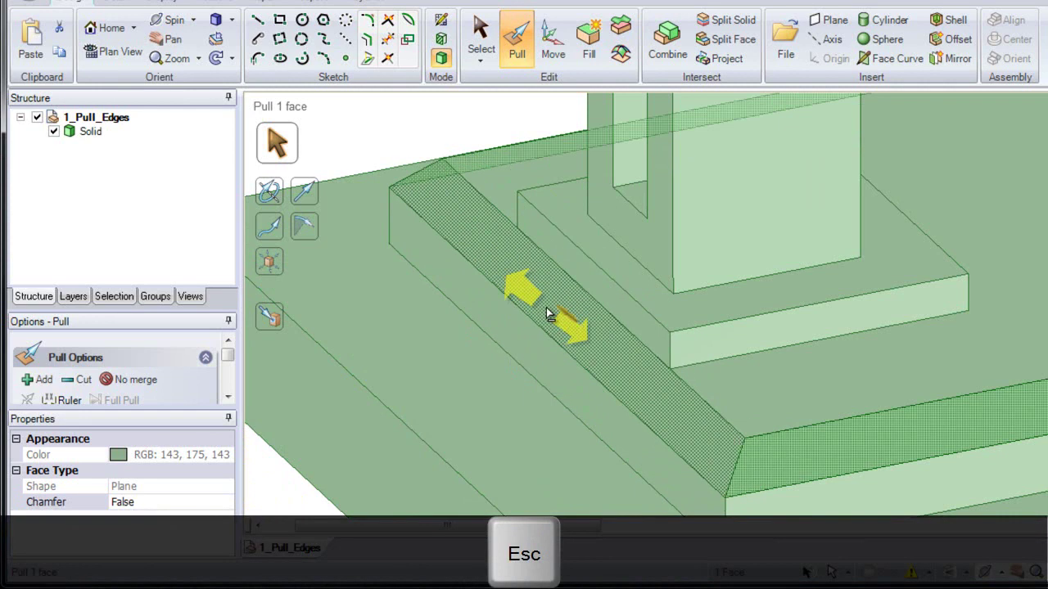
pyautogui.click(533, 287)
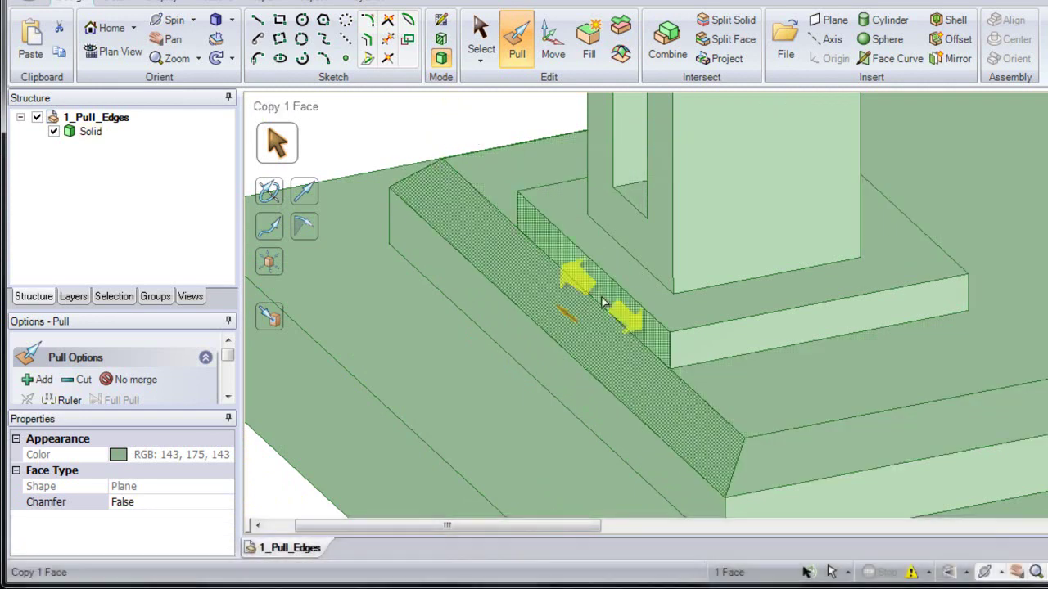
pyautogui.click(588, 44)
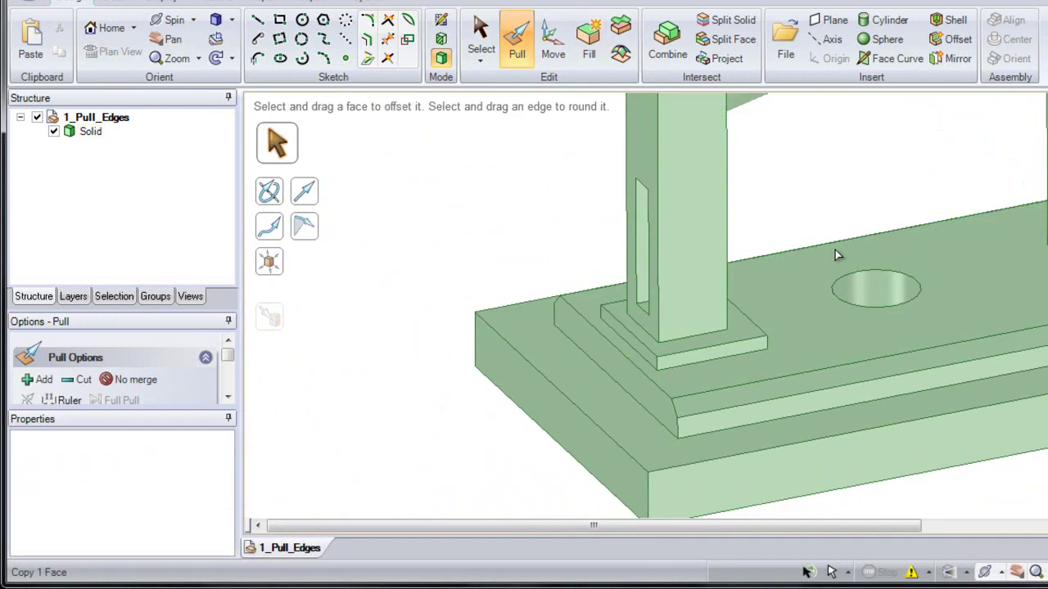
# Select the two opposite bottom edges of the post without a pad, where its slotless sides meet the raised plate
pyautogui.click(702, 222)
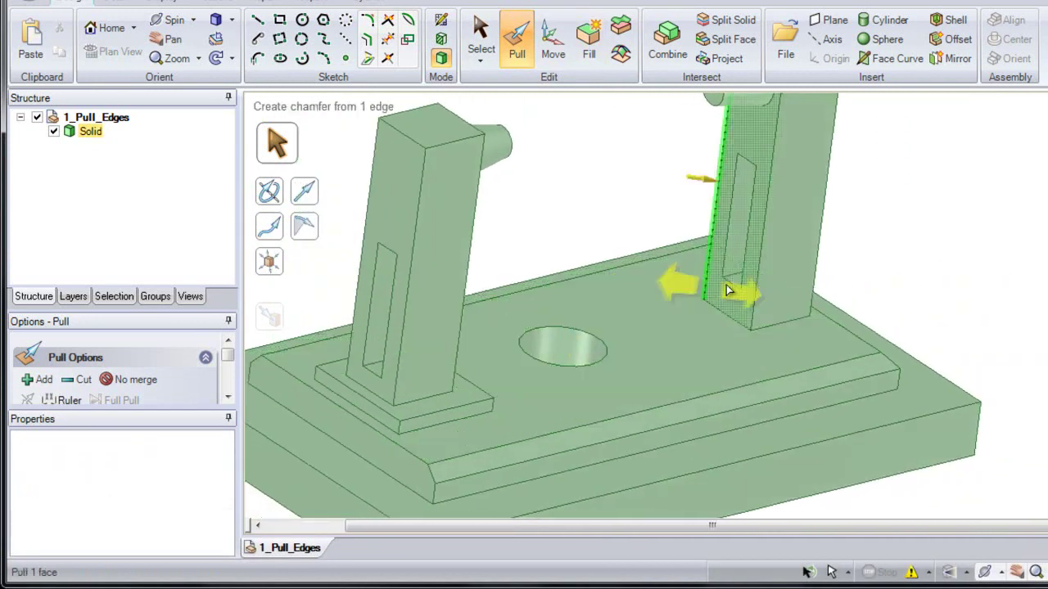
pyautogui.scroll(3, 729, 309)
pyautogui.click(717, 311)
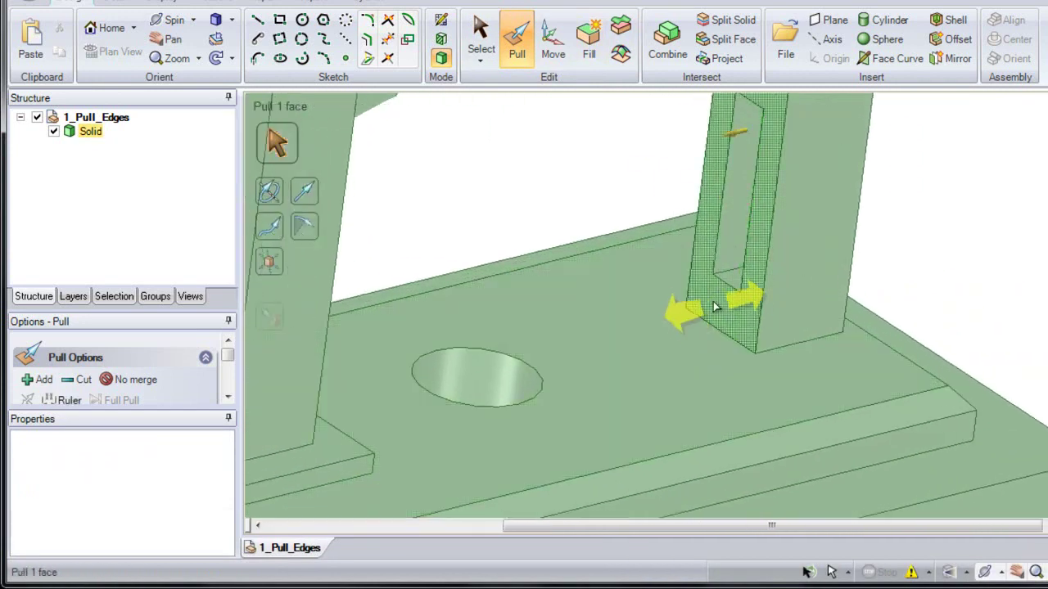
pyautogui.click(773, 343)
pyautogui.click(783, 351)
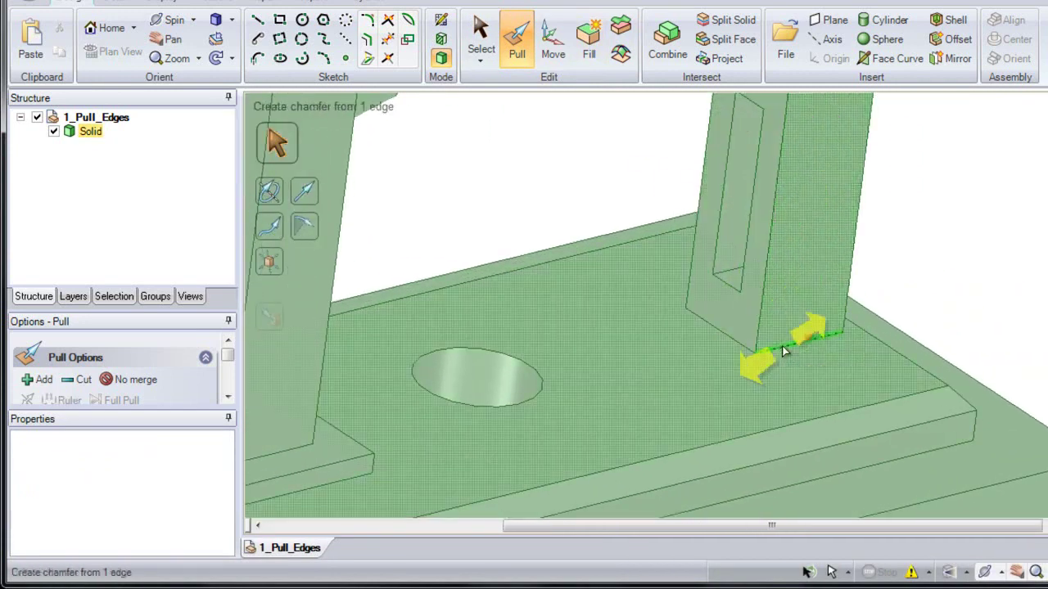
pyautogui.click(783, 350)
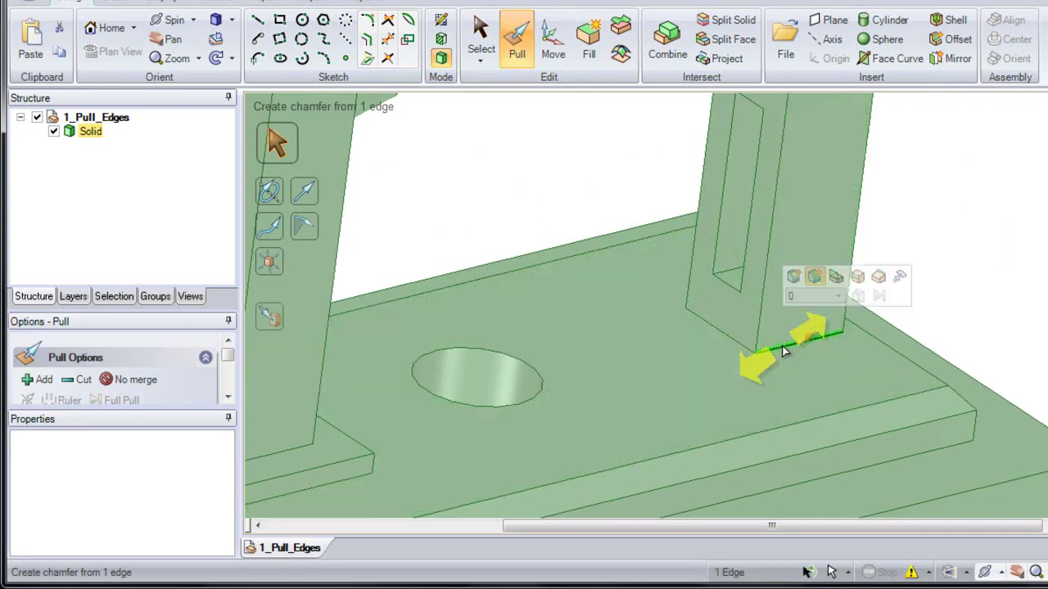
pyautogui.keyDown('ctrl'); pyautogui.click(707, 301); pyautogui.keyUp('ctrl')
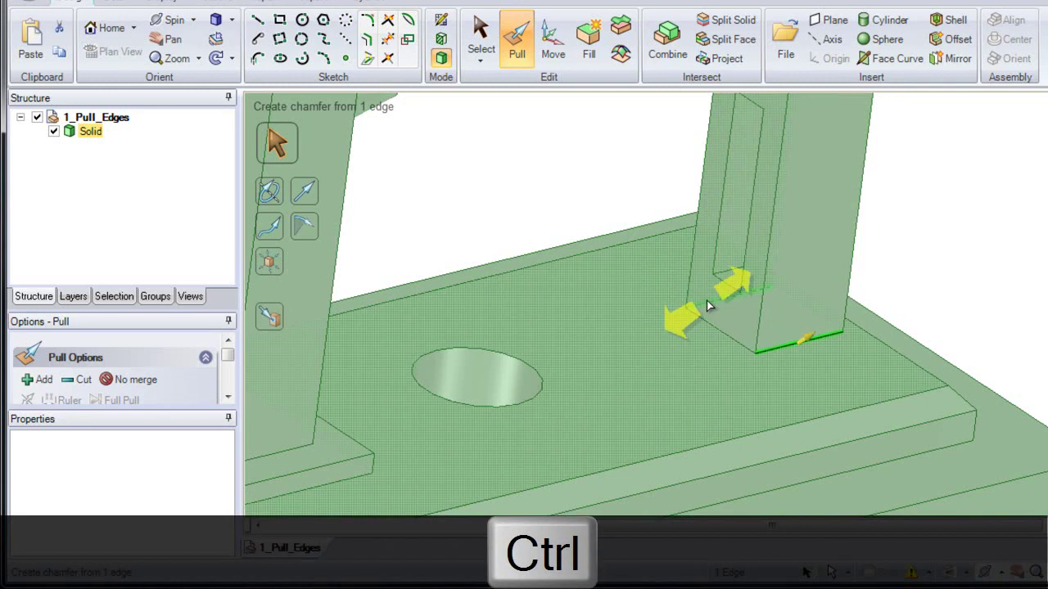
pyautogui.keyDown('ctrl'); pyautogui.click(706, 301); pyautogui.keyUp('ctrl')
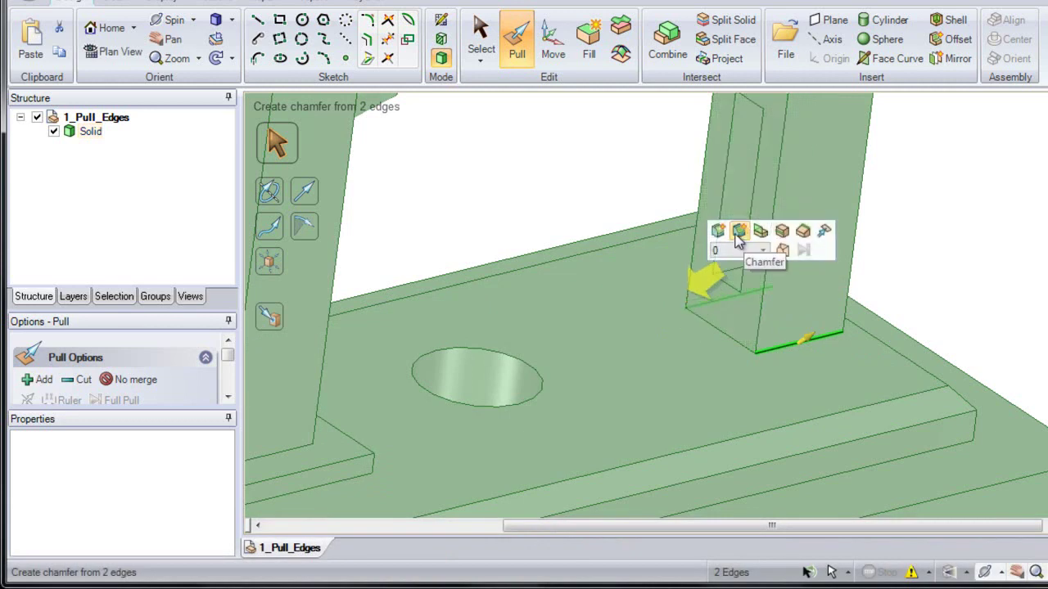
# Pivot the two selected base edges outward 10 mm, parallel to the plate, so the post flares toward its bottom
pyautogui.click(802, 234)
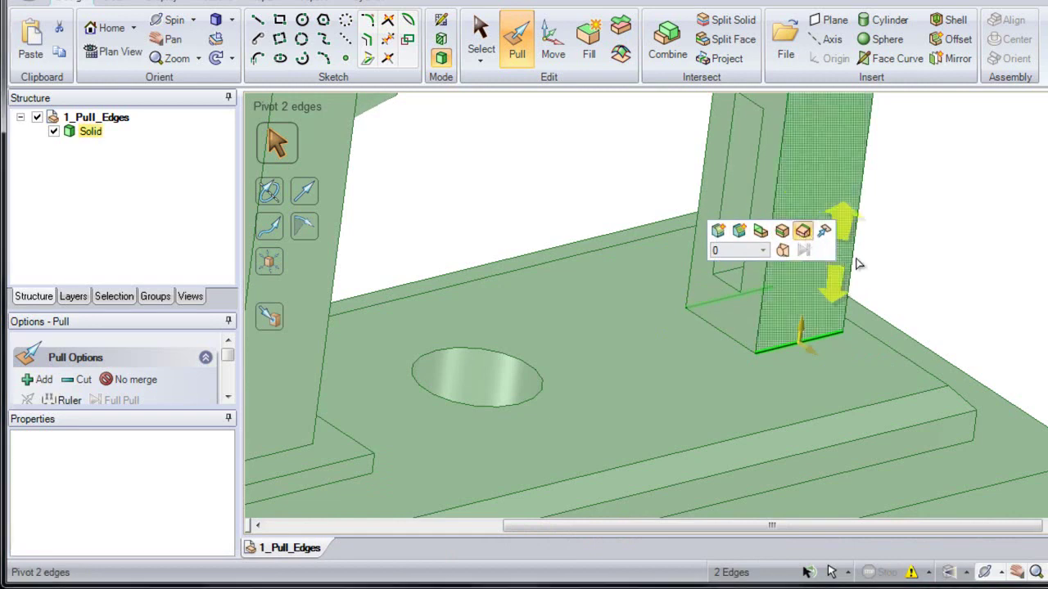
pyautogui.press('Tab')
pyautogui.press('Tab')
pyautogui.press('Tab')
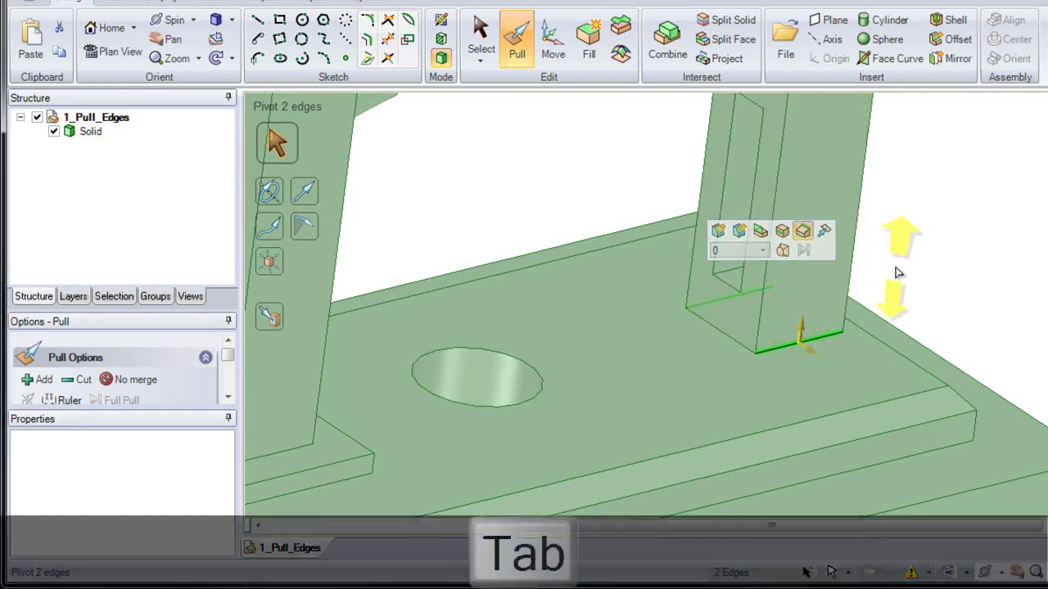
pyautogui.press('Tab')
pyautogui.press('Tab')
pyautogui.press('Tab')
pyautogui.press('Tab')
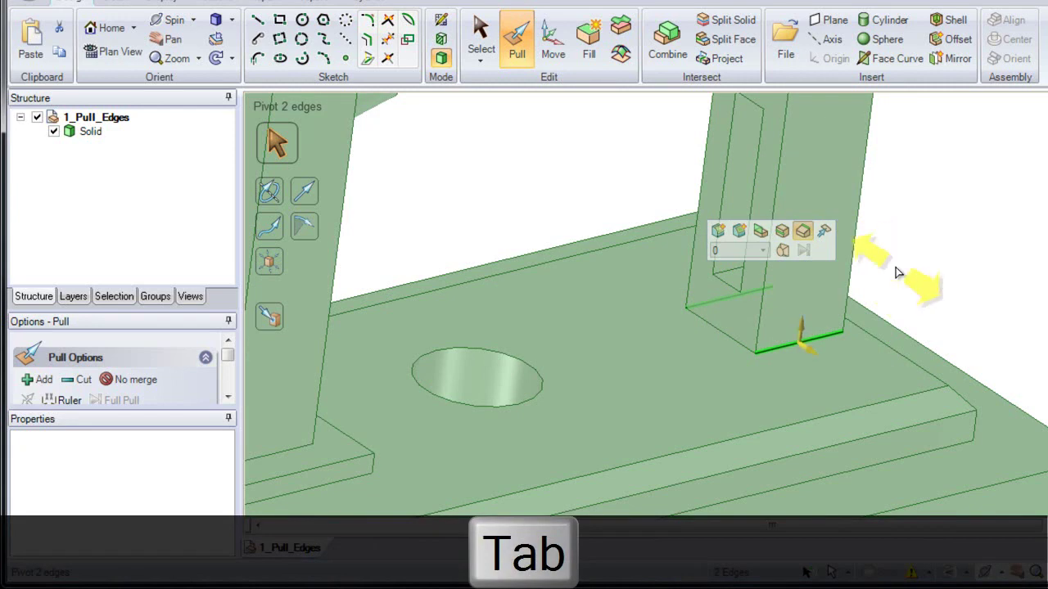
pyautogui.moveTo(896, 268); pyautogui.dragTo(915, 284)
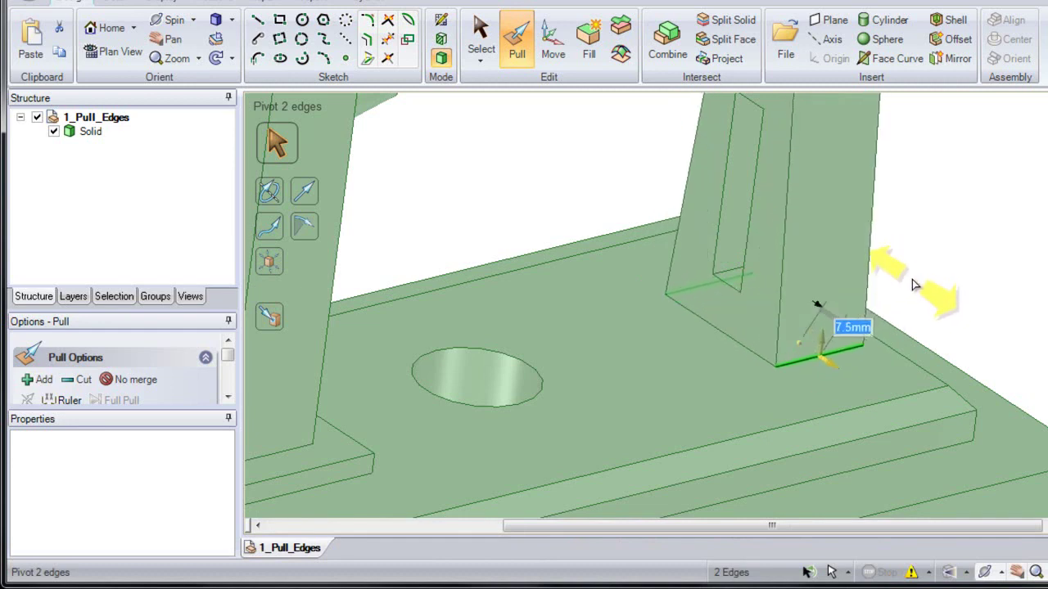
pyautogui.write('10')
pyautogui.press('Return')
# Pivot the circular end edge of the same post's round boss inward about 1.63 mm to taper it, and return to the home view
pyautogui.keyDown('ctrl'); pyautogui.moveTo(915, 283); pyautogui.dragTo(897, 214, button='middle'); pyautogui.keyUp('ctrl')
pyautogui.keyDown('shift'); pyautogui.moveTo(809, 157); pyautogui.dragTo(779, 259, button='middle'); pyautogui.keyUp('shift')
pyautogui.keyDown('ctrl'); pyautogui.moveTo(762, 187); pyautogui.dragTo(743, 315, button='middle'); pyautogui.keyUp('ctrl')
pyautogui.click(747, 225)
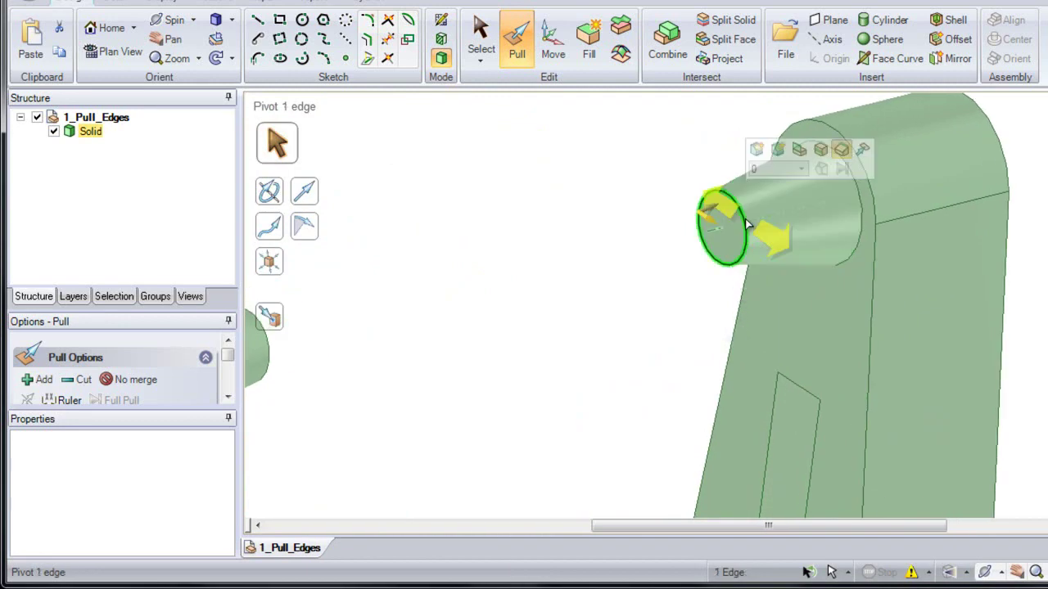
pyautogui.moveTo(713, 219); pyautogui.dragTo(710, 248)
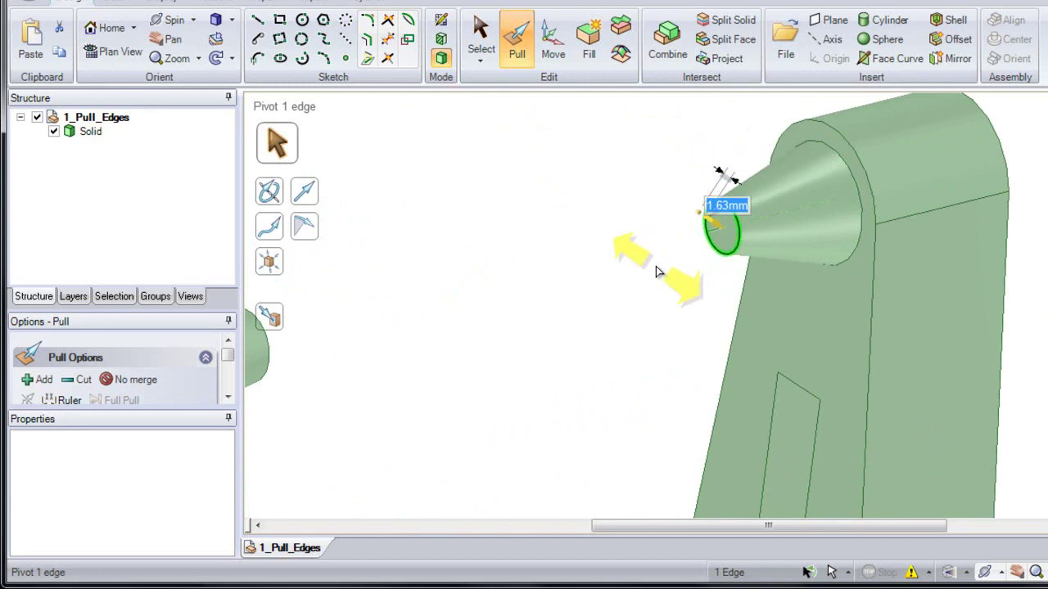
pyautogui.click(656, 266)
pyautogui.press('h')
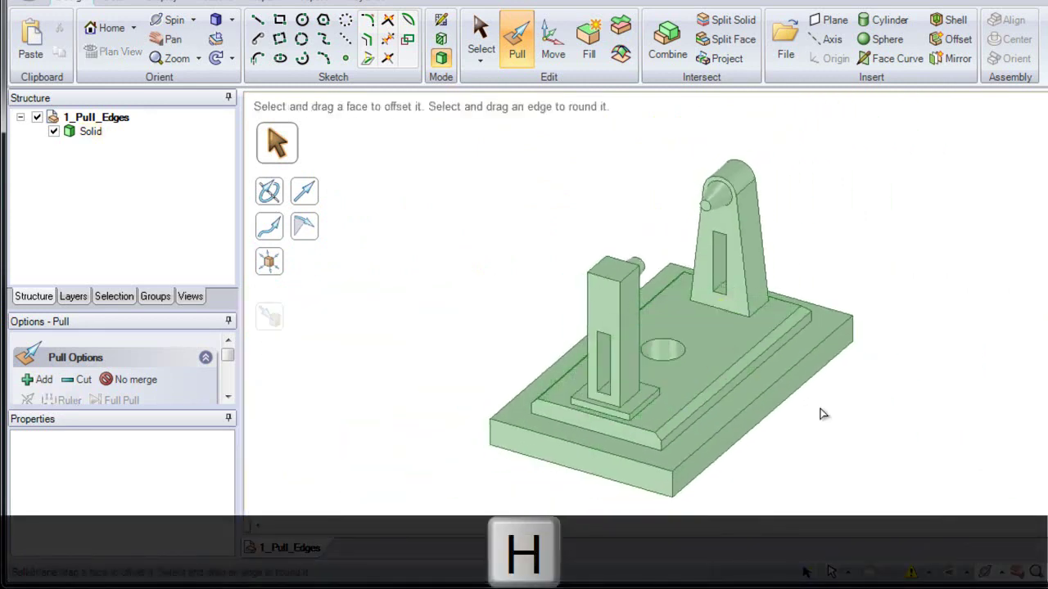
pyautogui.click(728, 373)
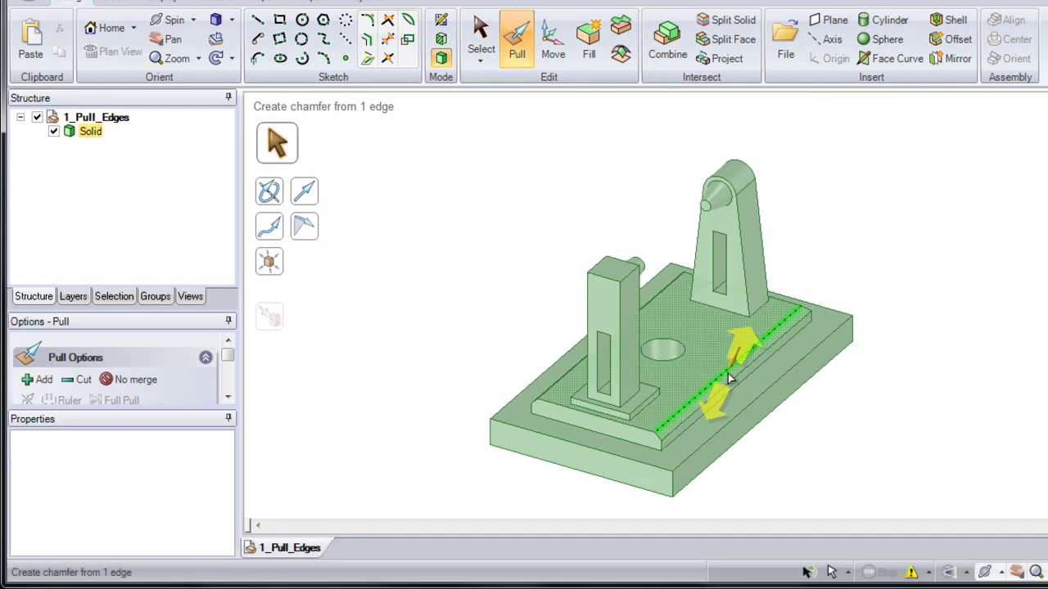
pyautogui.moveTo(728, 373); pyautogui.dragTo(724, 432)
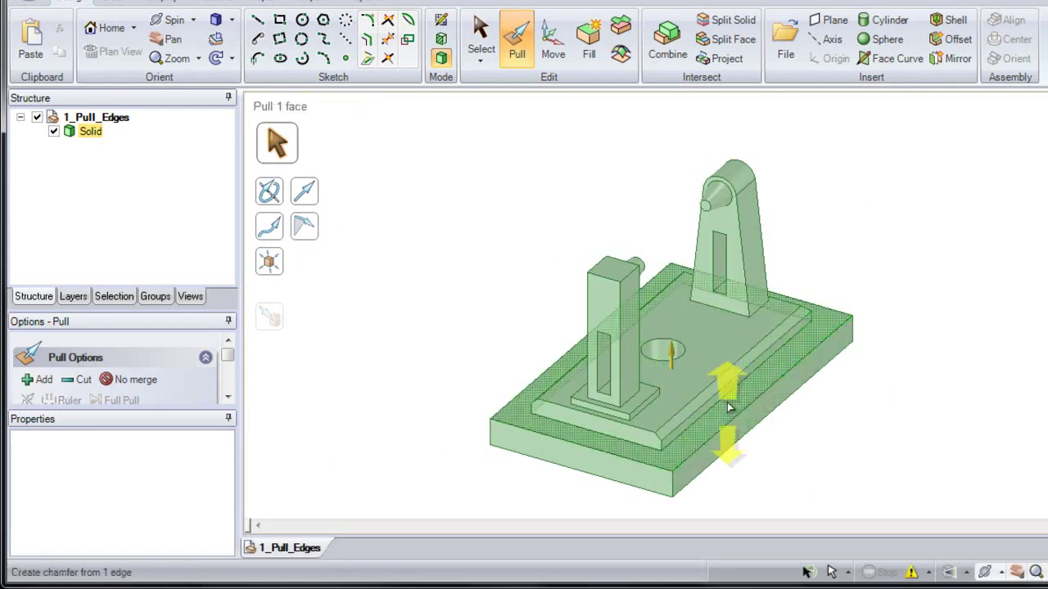
pyautogui.click(632, 401)
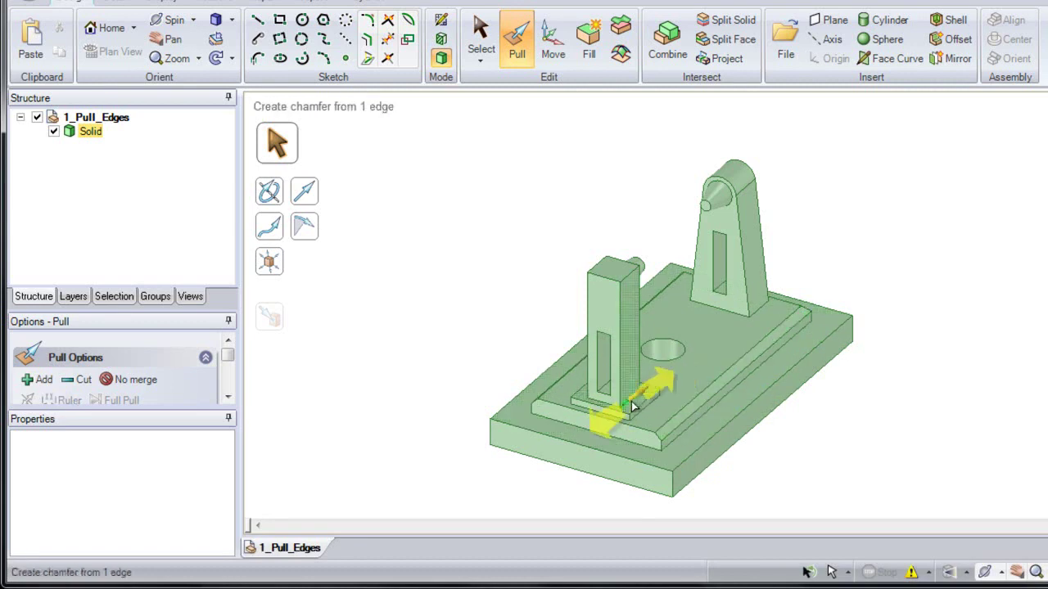
pyautogui.click(632, 412)
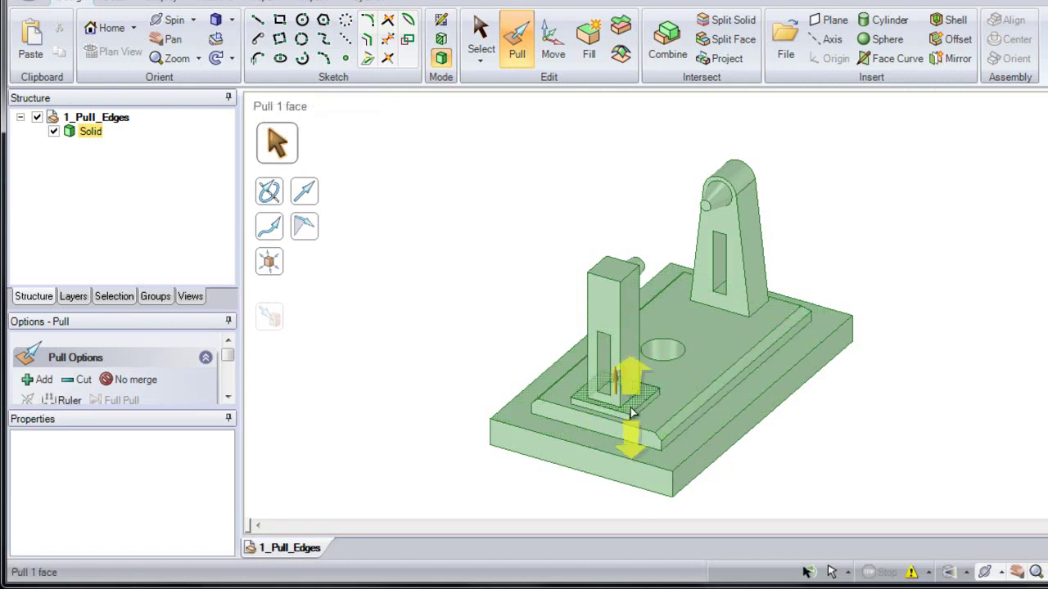
pyautogui.click(625, 426)
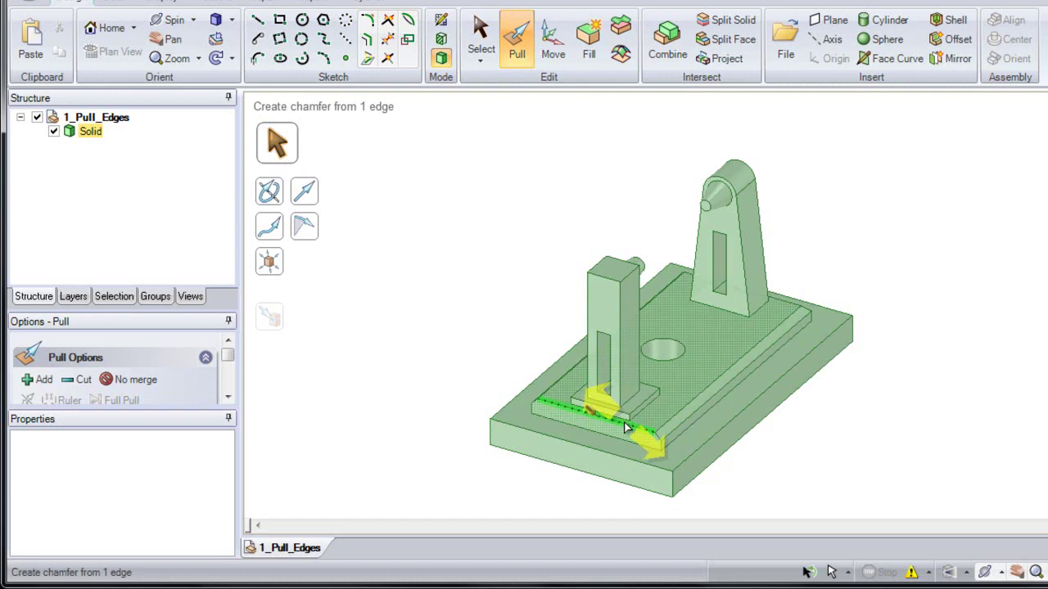